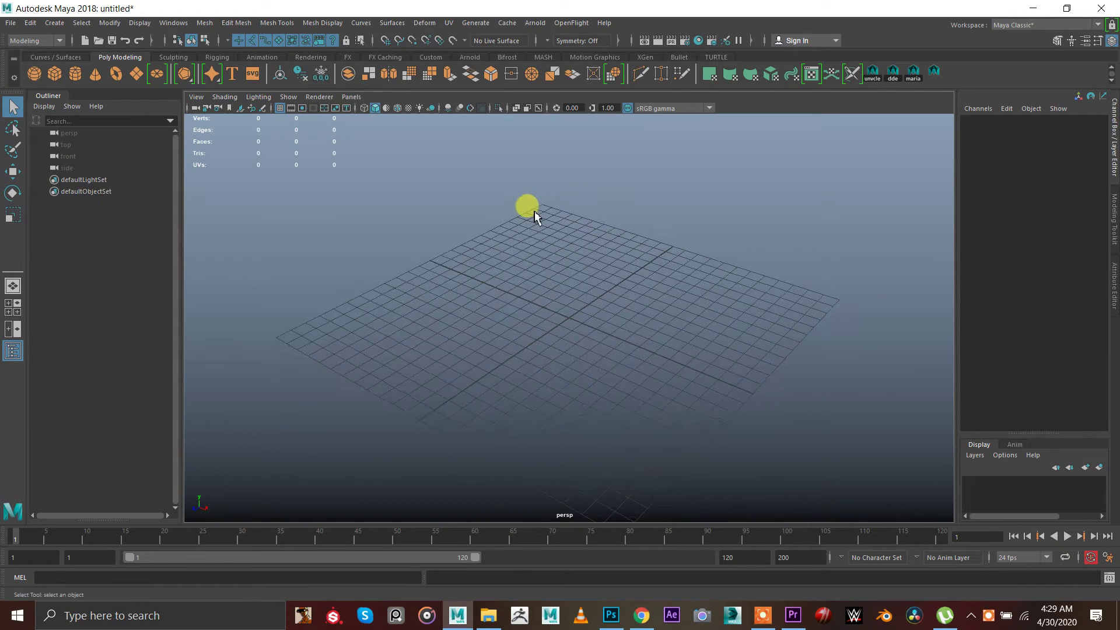
Create a polygon cube, scale it to about 6.9 × 8.9 × 2.5 as an upright box, and raise it about 4.8 units.
mouse_move(595, 318)
right_mouse_down("alt")
mouse_move(856, 373)
mouse_move(602, 299)
right_mouse_up("alt")
middle_click_drag(604, 301, 580, 294, "alt")
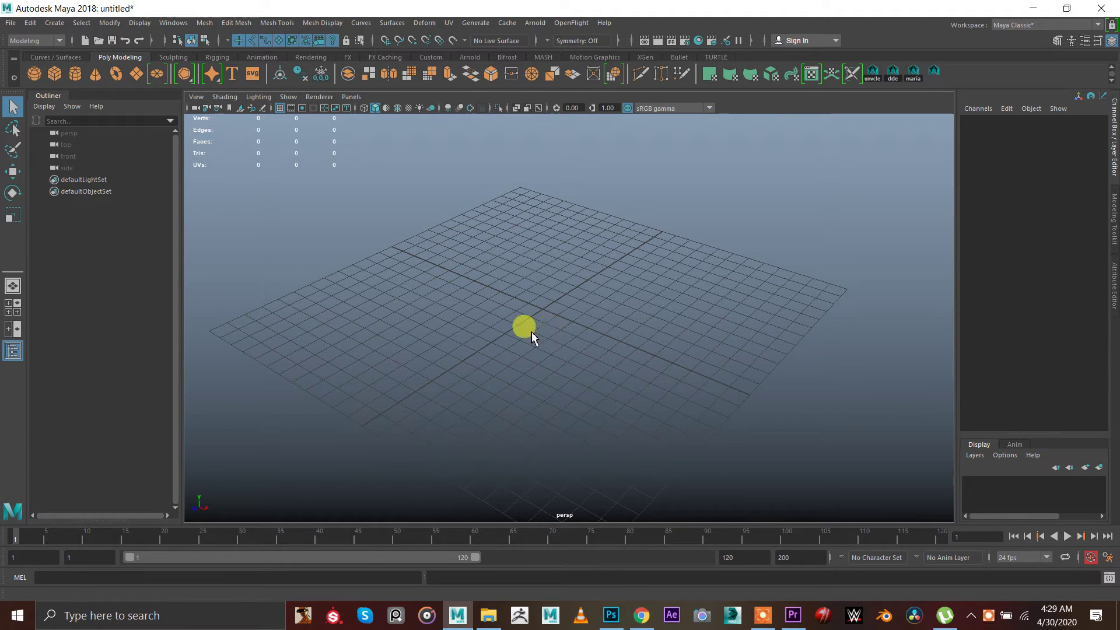
mouse_move(531, 331)
left_mouse_down("alt")
mouse_move(525, 318)
mouse_move(541, 317)
mouse_move(529, 325)
left_mouse_up("alt")
left_click(177, 74)
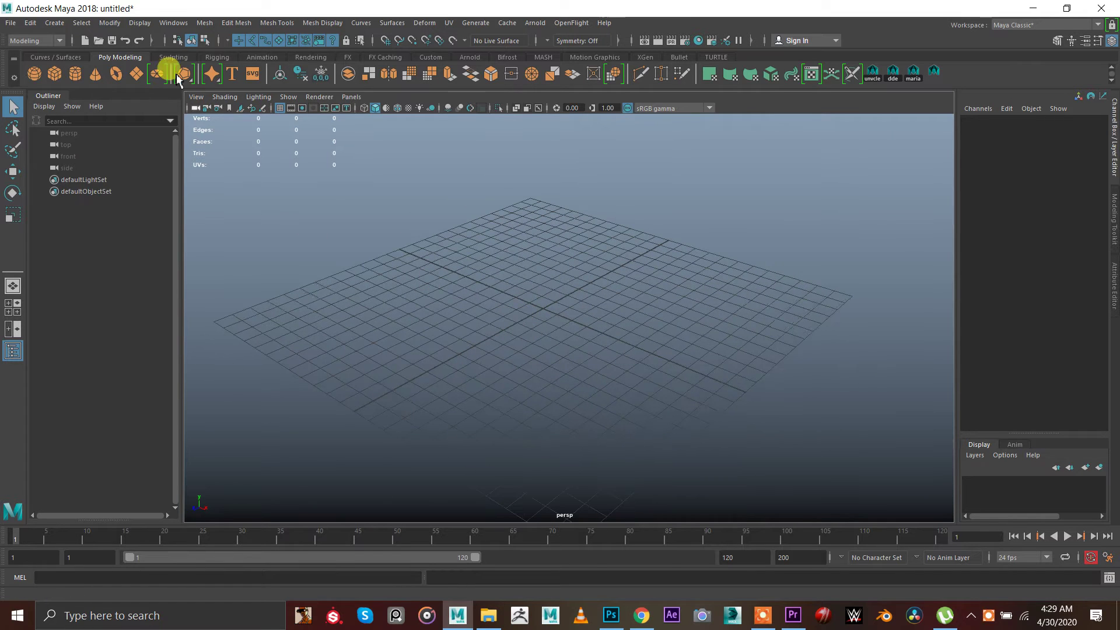
left_click(62, 82)
key("r")
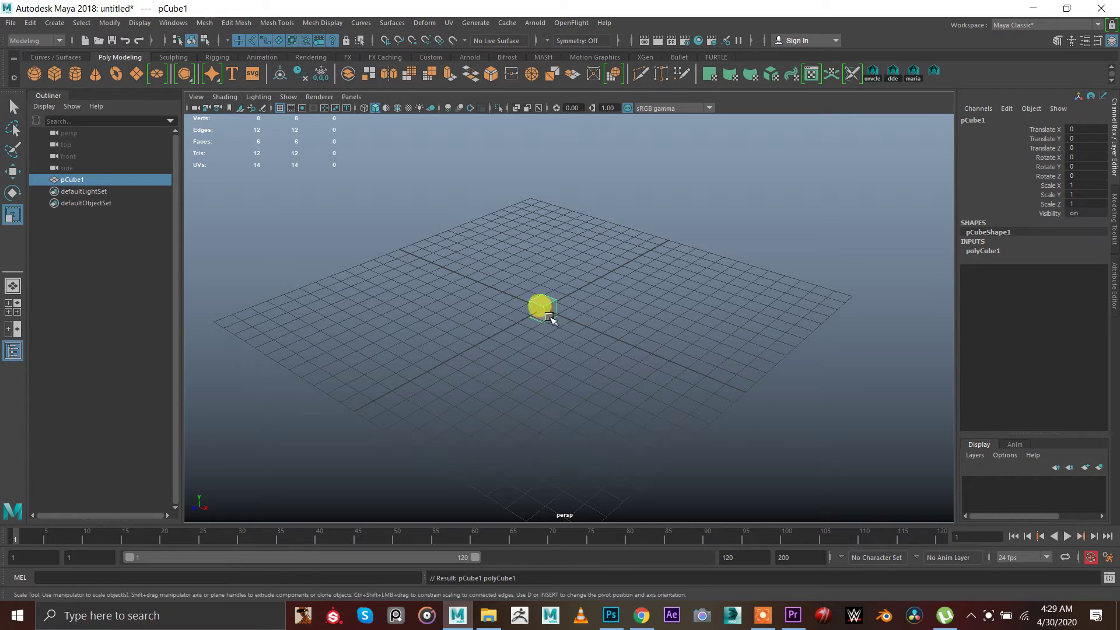
left_click_drag(543, 310, 545, 176)
key("w")
left_click_drag(578, 210, 575, 282, "alt")
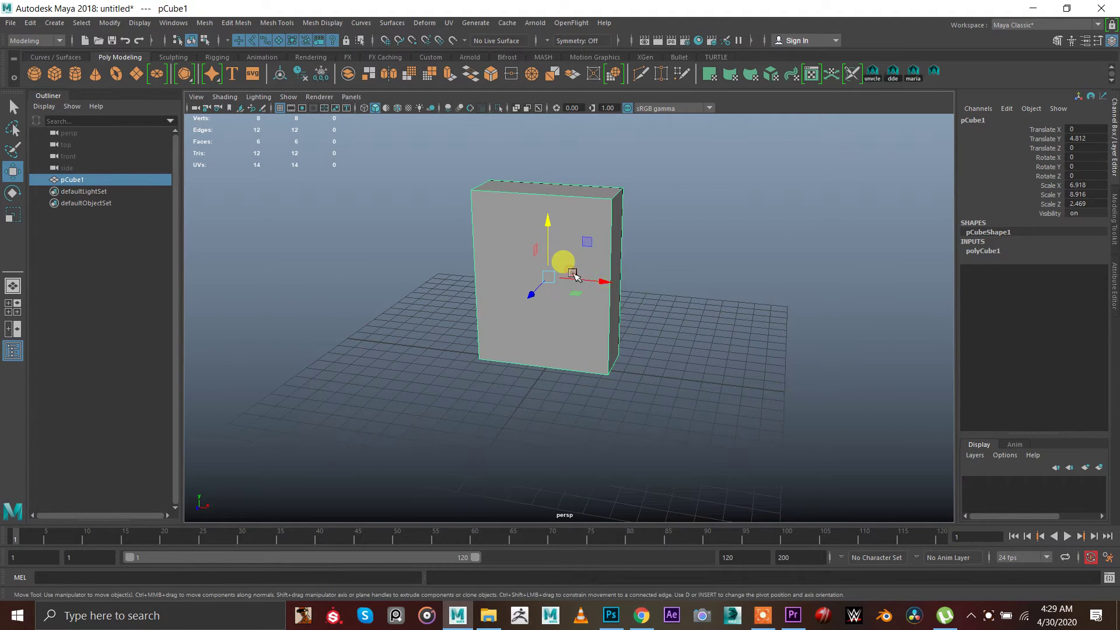
Assign a new Blinn material to the box and name it booty_oss.
right_click_drag(571, 271, 653, 524)
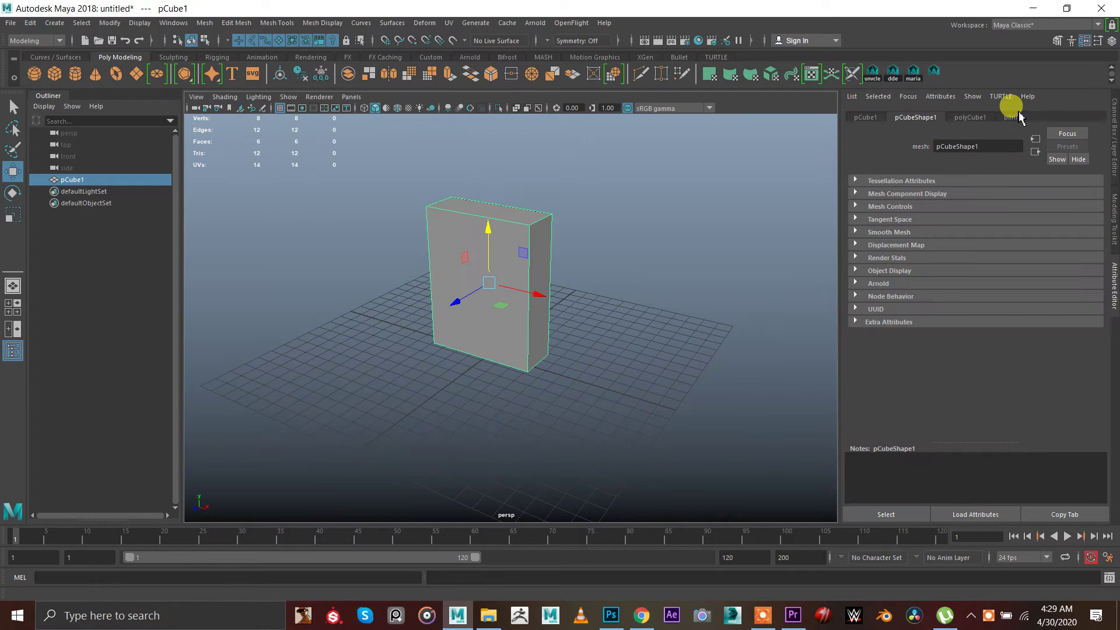
left_click(1018, 117)
type("b")
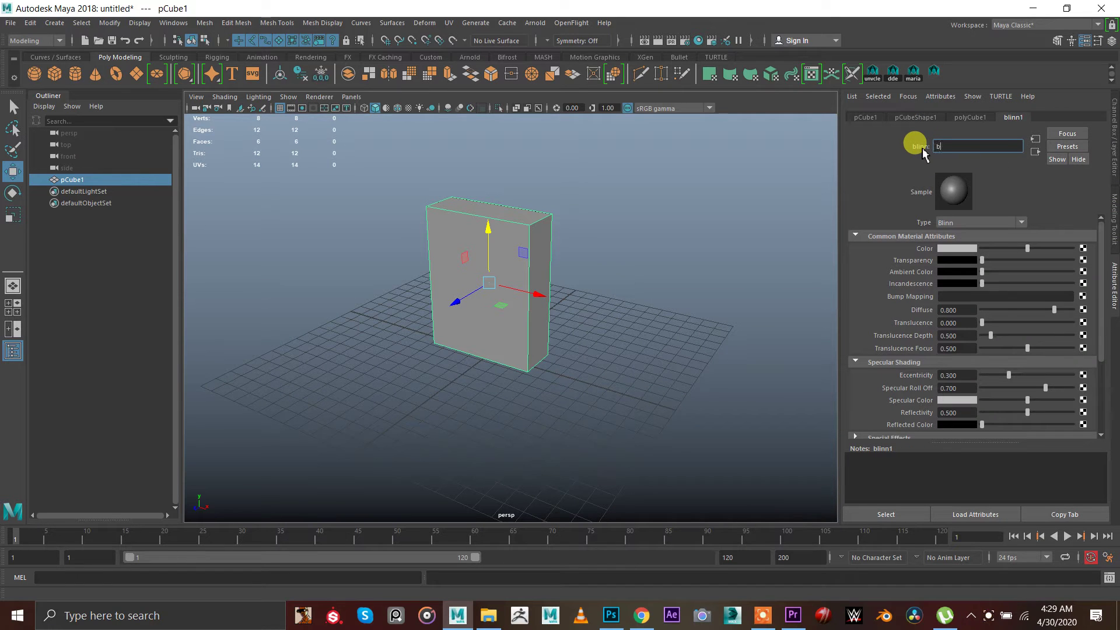
type("ooty_o")
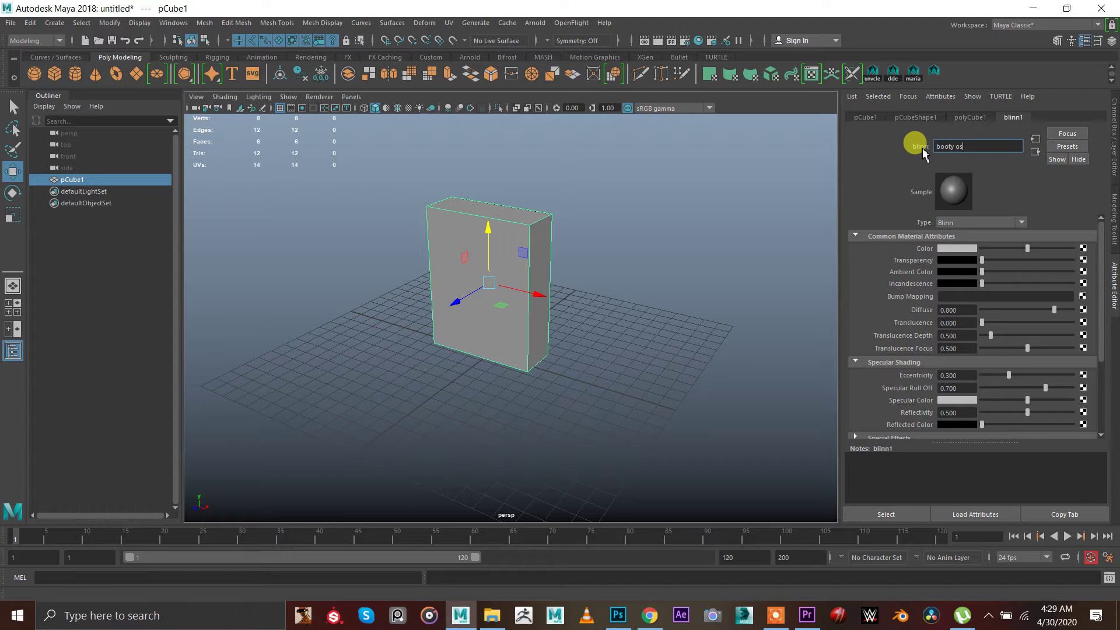
type("ss")
key("Return")
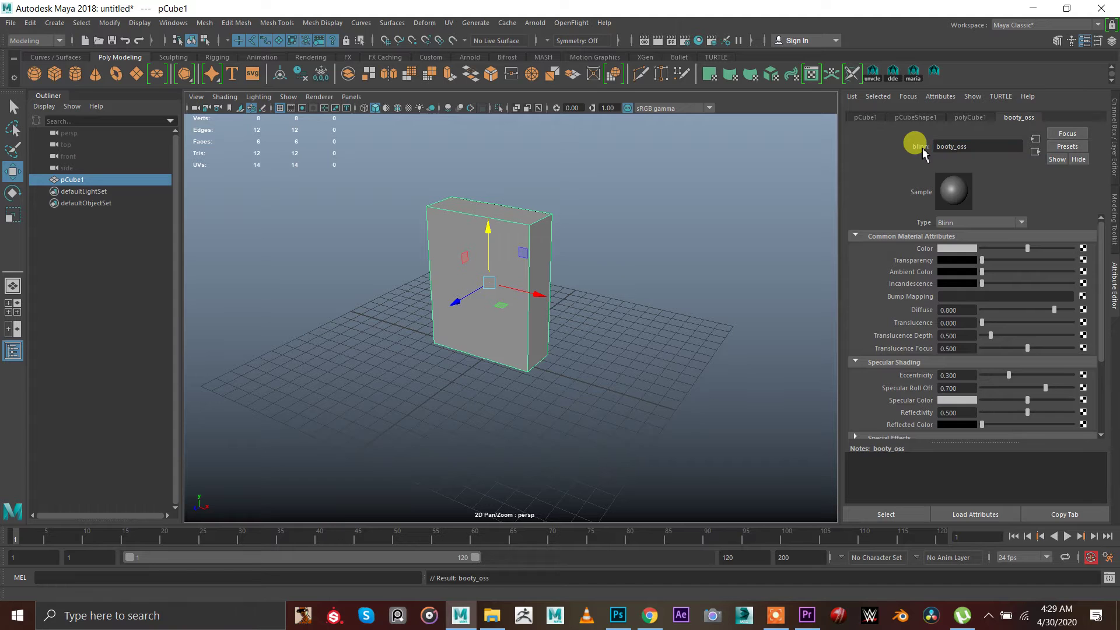
Map a file texture to the material's color using booty-os.jpg from the Desktop, and turn on textured display.
left_click(1083, 249)
left_click(475, 309)
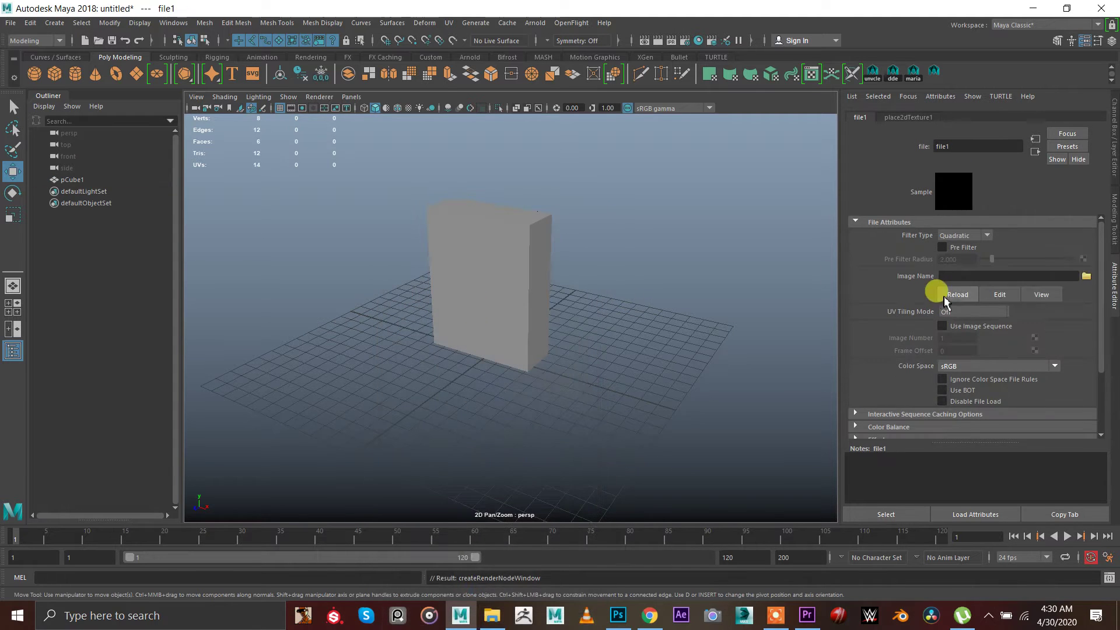
left_click(1087, 277)
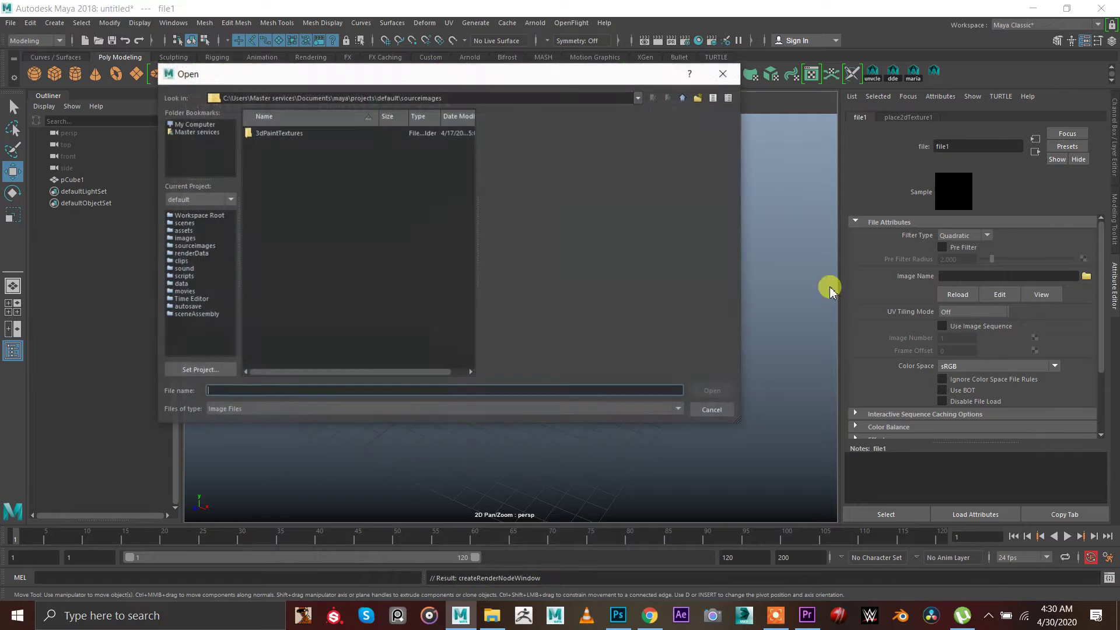
left_click(196, 125)
left_click(204, 132)
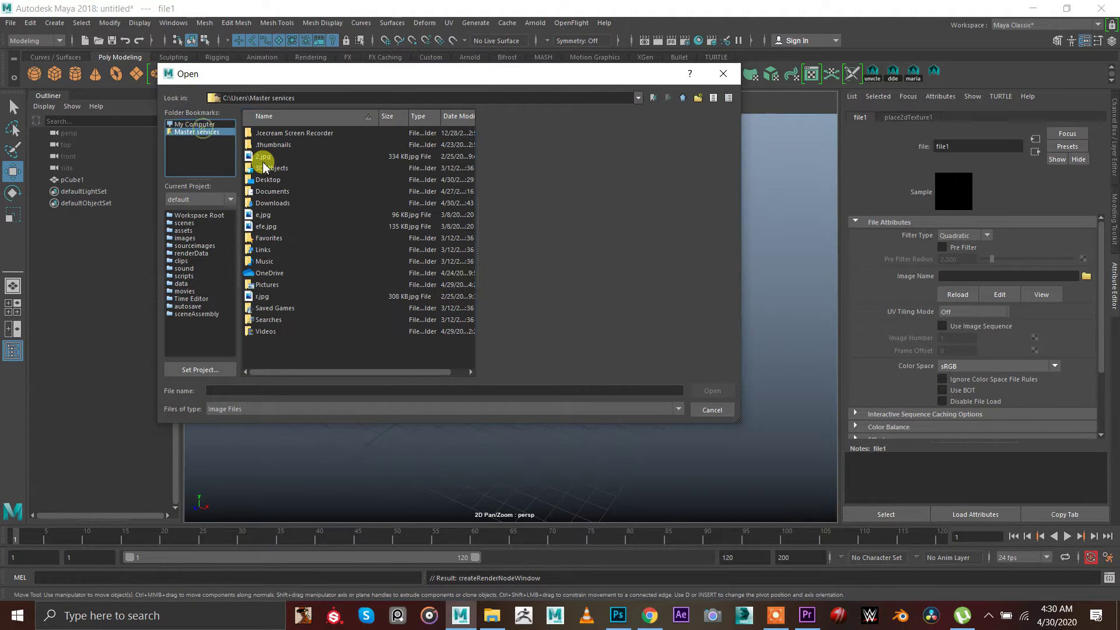
left_click(270, 189)
double_click(268, 180)
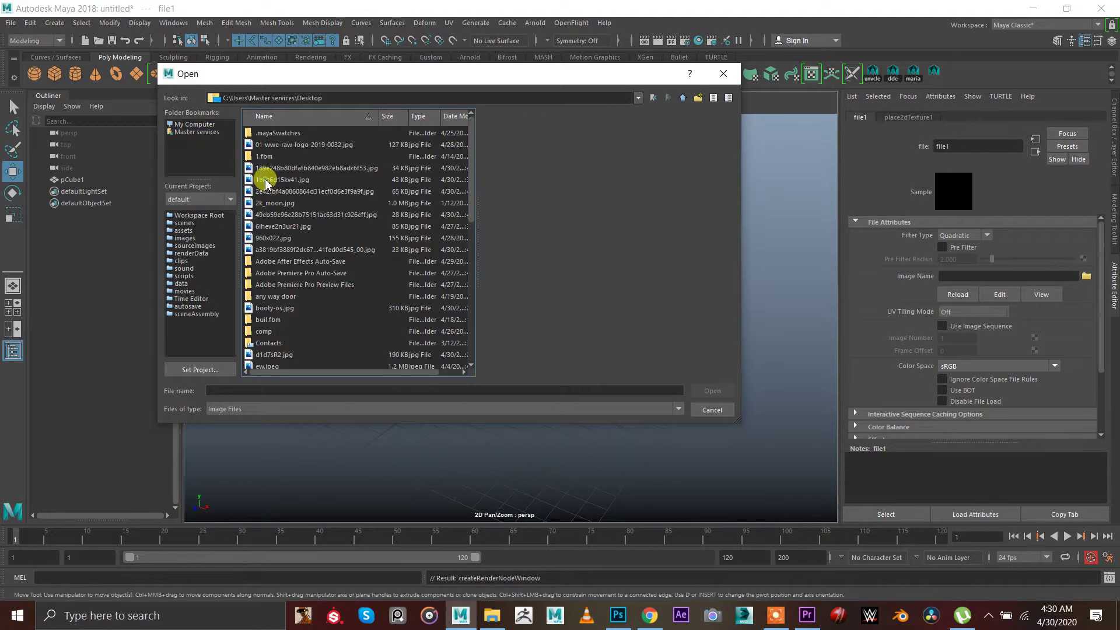
left_click(266, 181)
key("b")
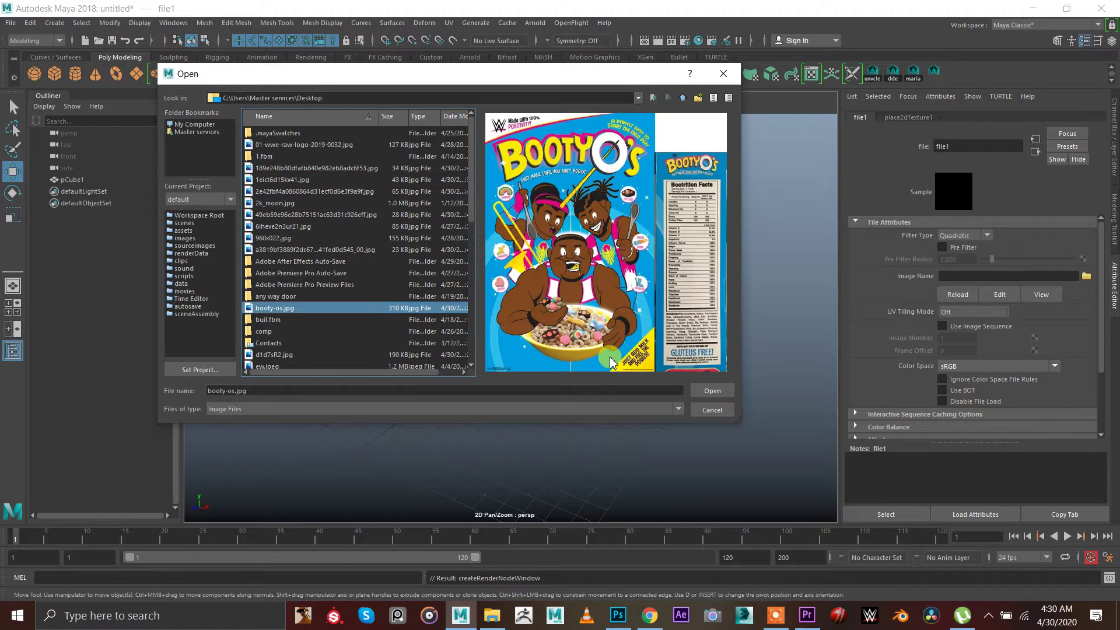
left_click(706, 393)
key("6")
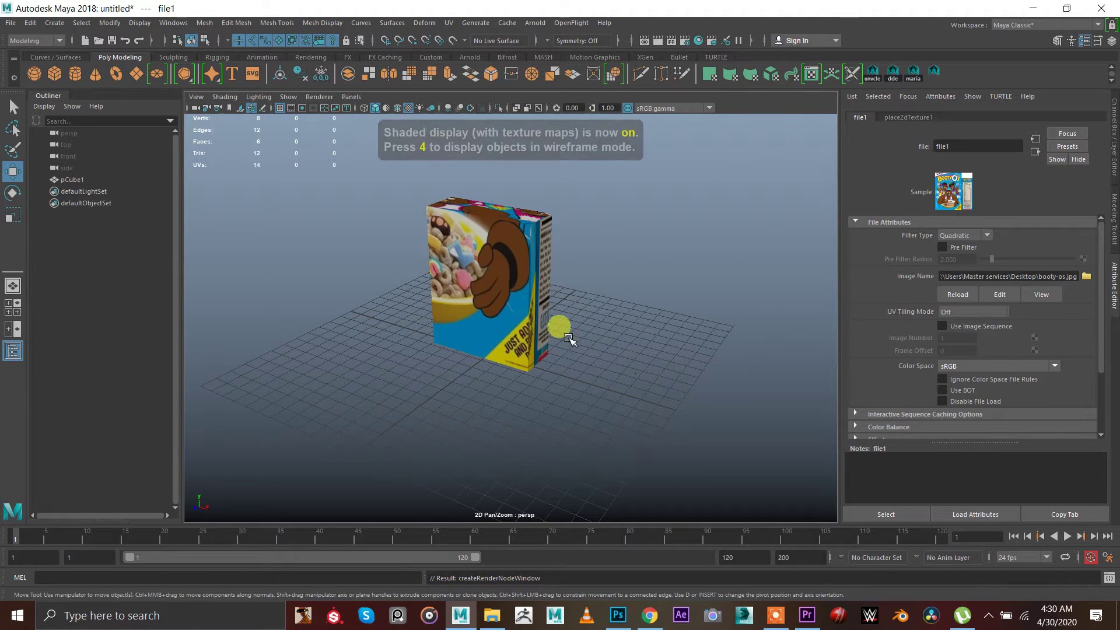
Open the UV Editor, place it beside the viewport, and select the textured box to show its UVs.
mouse_move(560, 325)
left_mouse_down("alt")
mouse_move(518, 290)
mouse_move(698, 325)
left_mouse_up("alt")
scroll(698, 325, "up", 5)
left_click_drag(583, 368, 547, 342, "alt")
scroll(548, 343, "down", 3)
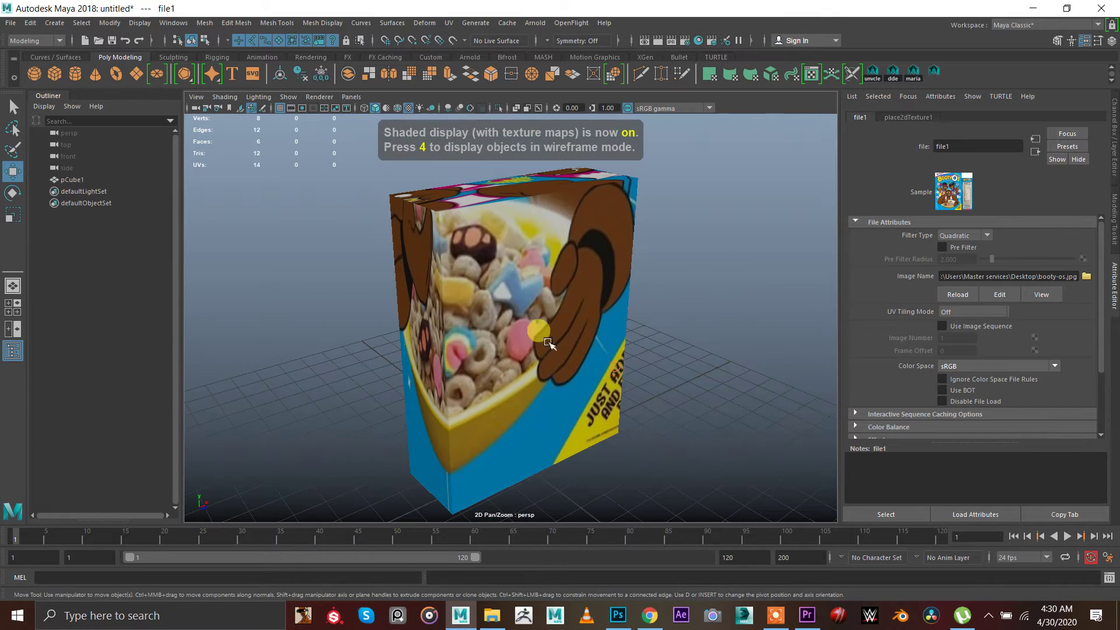
left_click(811, 82)
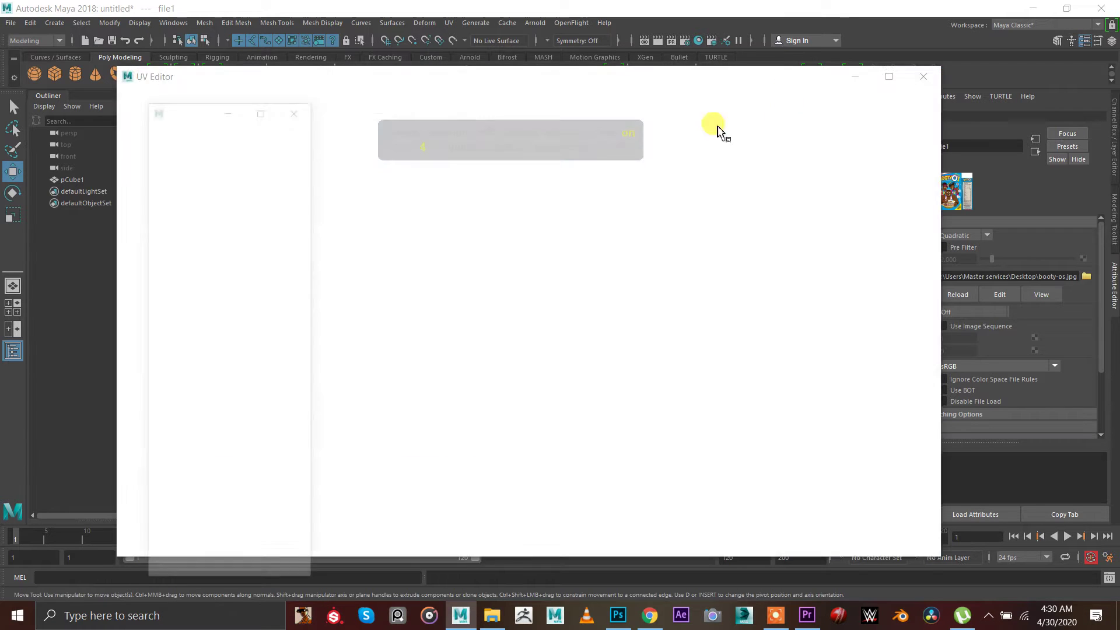
left_click_drag(408, 88, 1007, 111)
left_click_drag(575, 292, 487, 279, "alt")
scroll(458, 338, "down", 3)
left_click(459, 338)
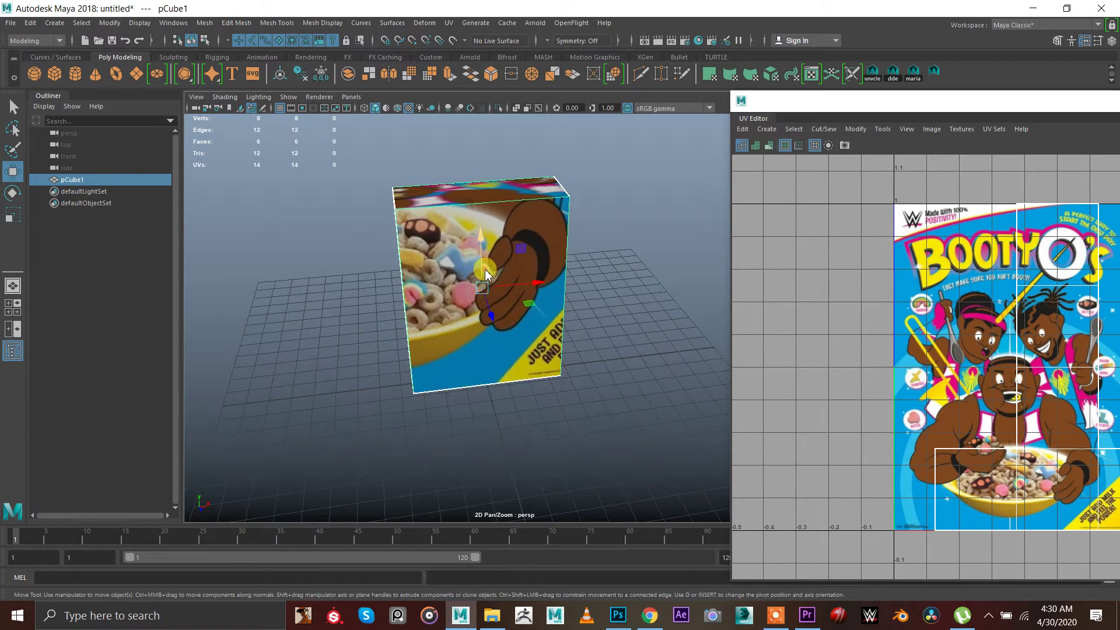
Select the box's two large opposite faces and cut their UVs apart from the rest of the layout.
right_click_drag(482, 271, 481, 306)
left_click(475, 269)
left_click_drag(361, 296, 534, 291, "alt")
left_click(534, 291, "shift")
middle_click_drag(569, 298, 526, 285, "alt")
left_click_drag(613, 289, 476, 287, "alt")
middle_click_drag(991, 353, 949, 334, "alt")
scroll(936, 327, "down", 1)
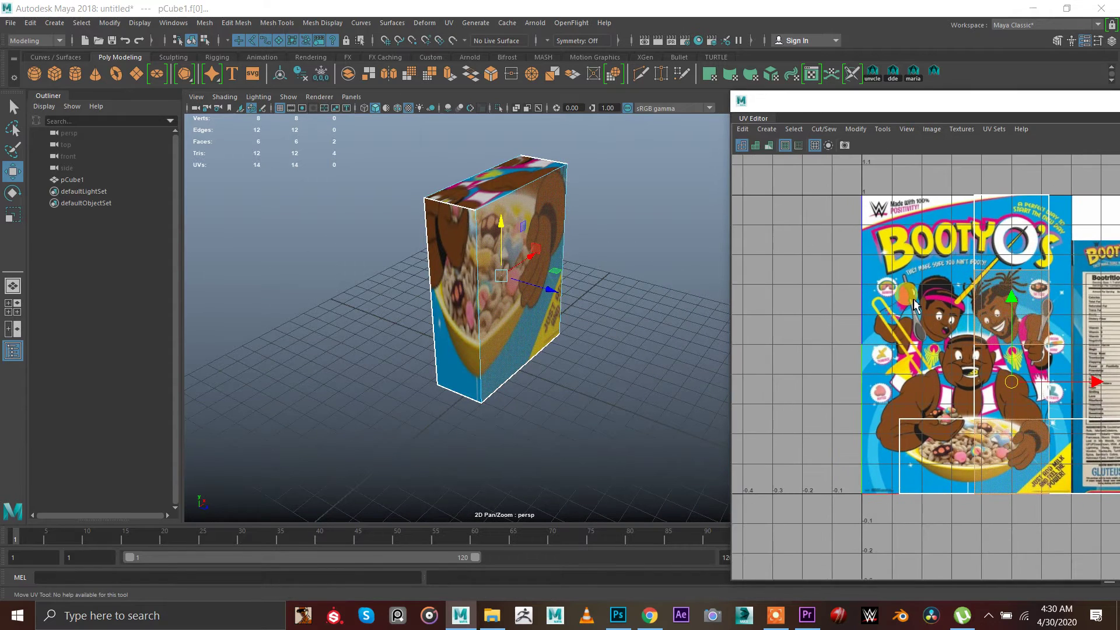
key("shift+x")
Reselect the two large faces and move their UVs up over the cover artwork's logo side.
left_click(510, 345)
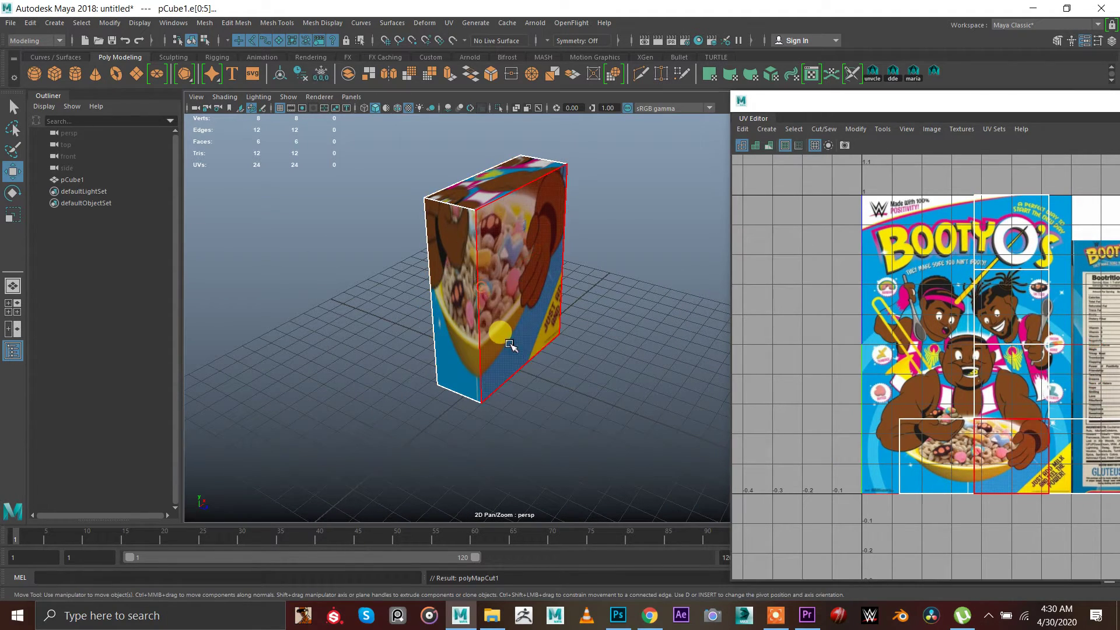
left_click_drag(385, 357, 470, 353, "alt")
left_click(506, 314, "shift")
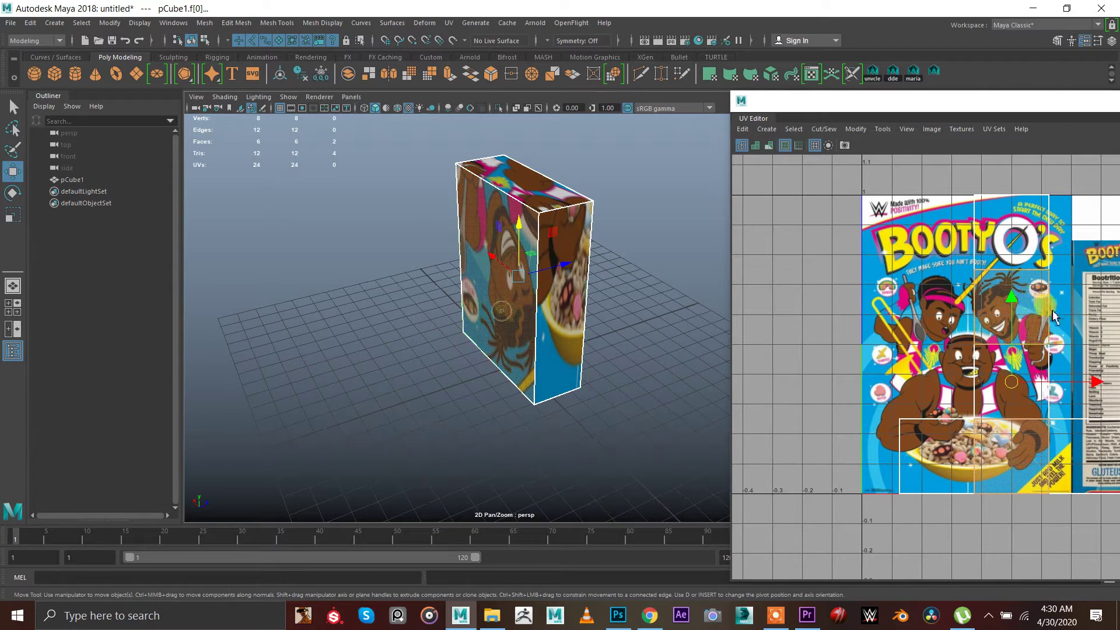
key("ctrl+1")
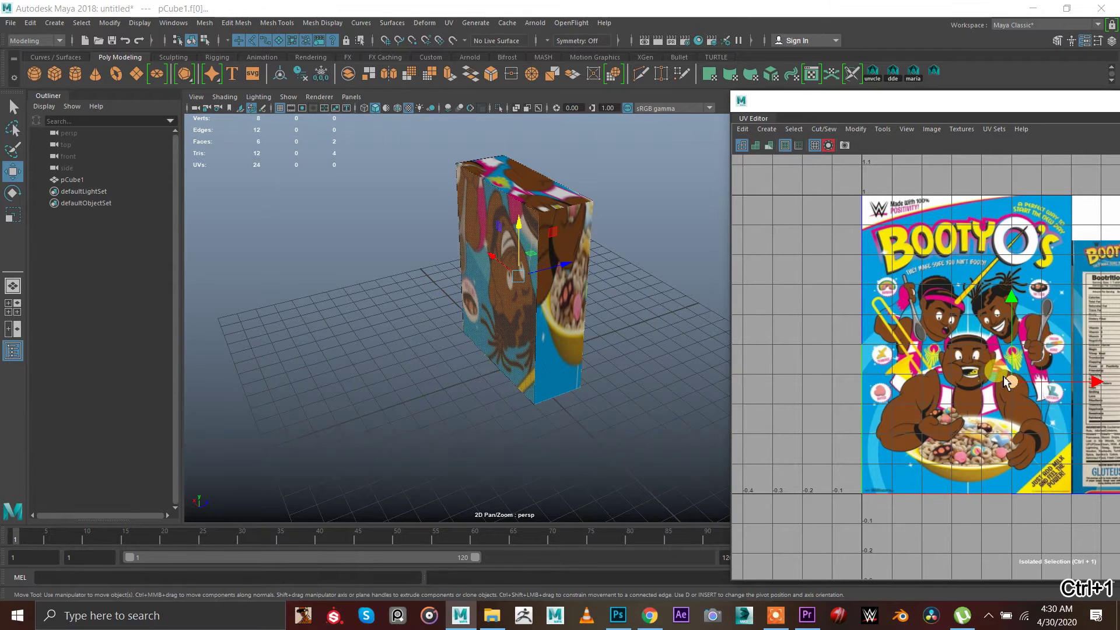
key("ctrl+1")
middle_click_drag(995, 387, 937, 386, "alt")
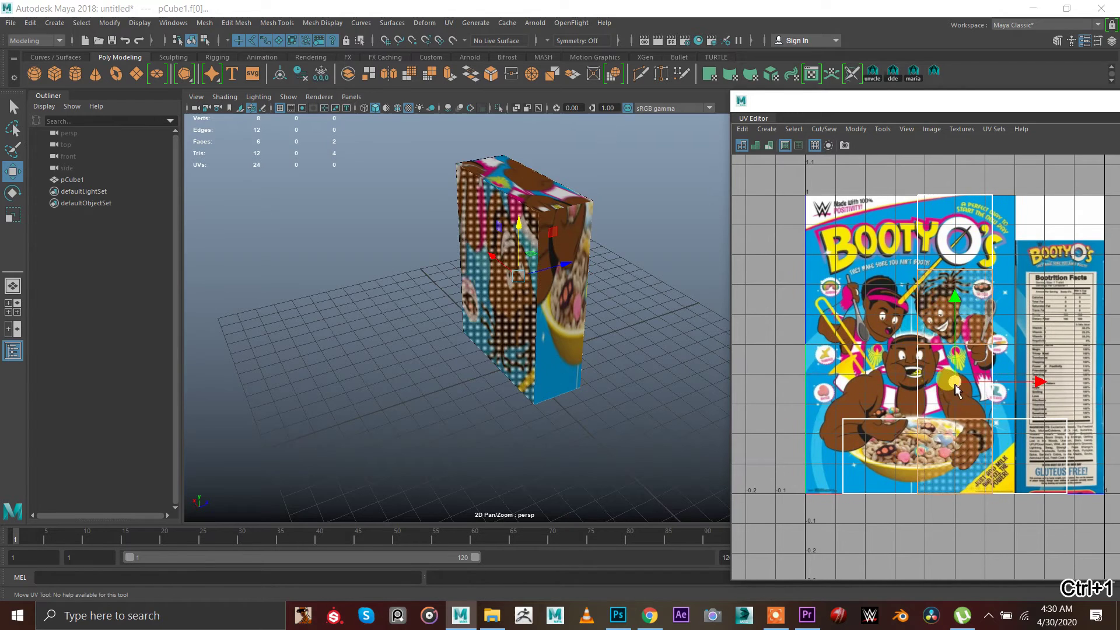
left_click_drag(954, 382, 856, 278)
Stack the UV shells of the two large faces on top of each other.
right_click_drag(862, 280, 816, 278)
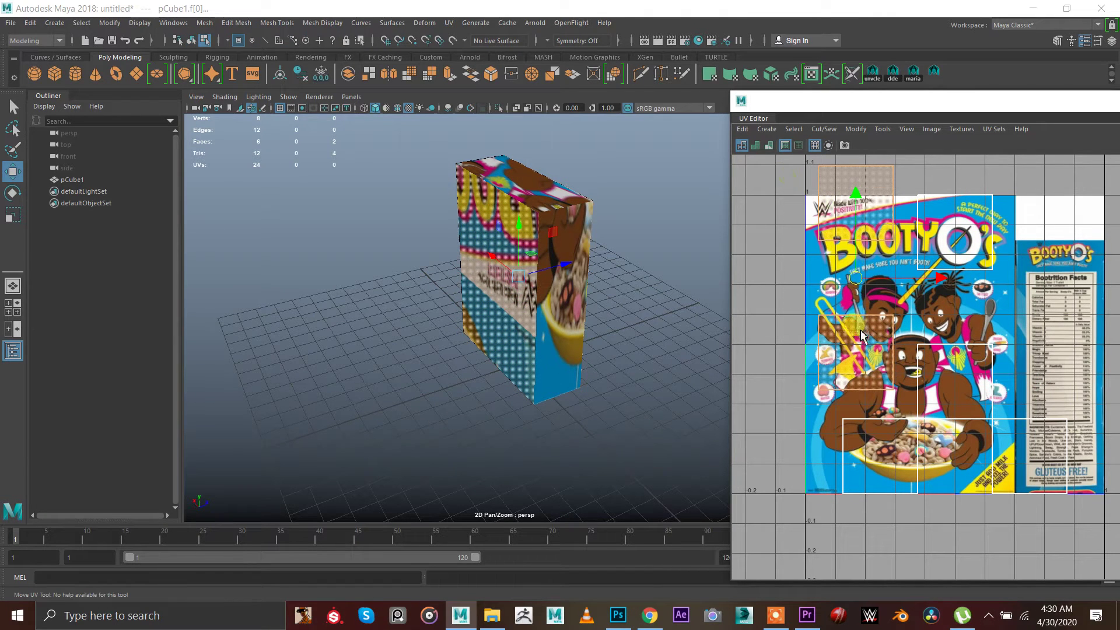
right_click(863, 228, "shift")
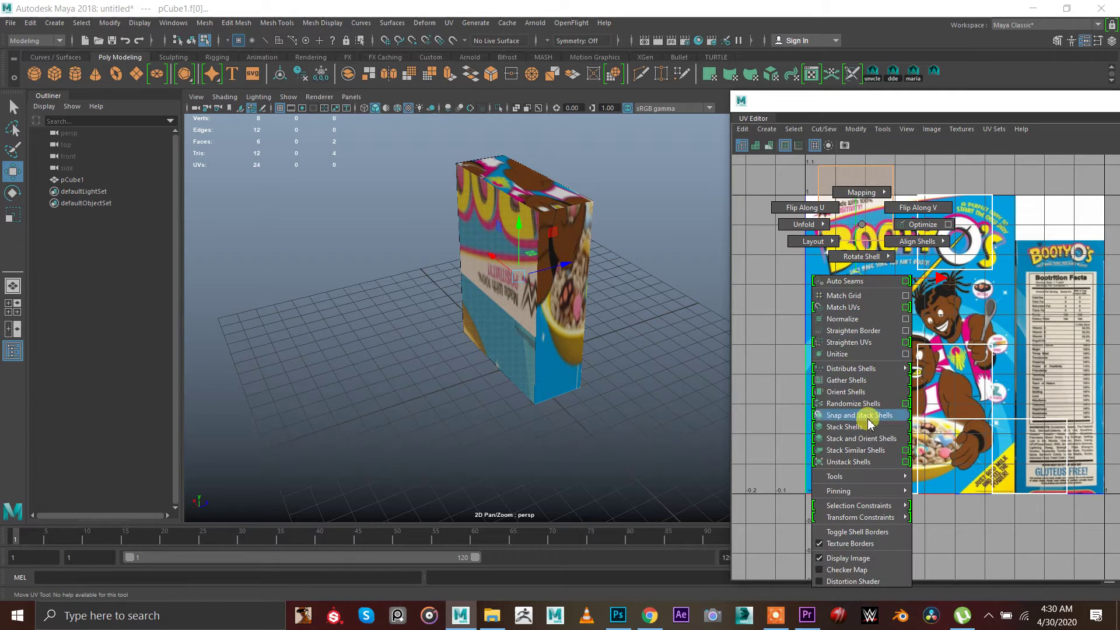
left_click(846, 426)
Center the stacked shells on the front cover artwork and enlarge them to nearly its full width.
left_click_drag(911, 318, 1053, 413)
key("e")
key("r")
right_click_drag(896, 305, 940, 317)
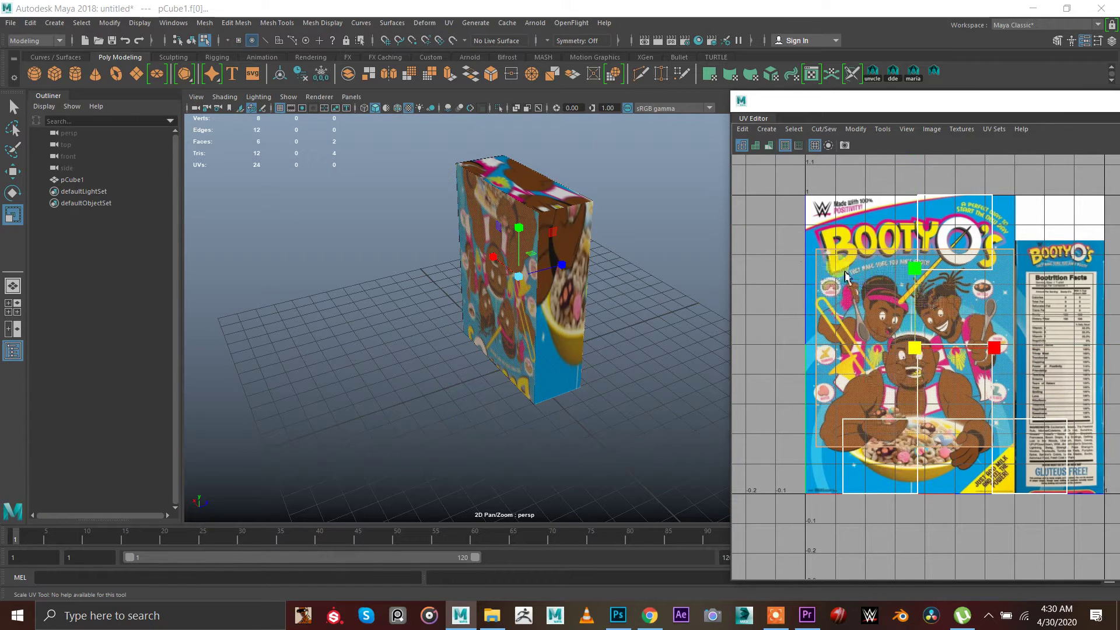
left_click_drag(847, 244, 1024, 281)
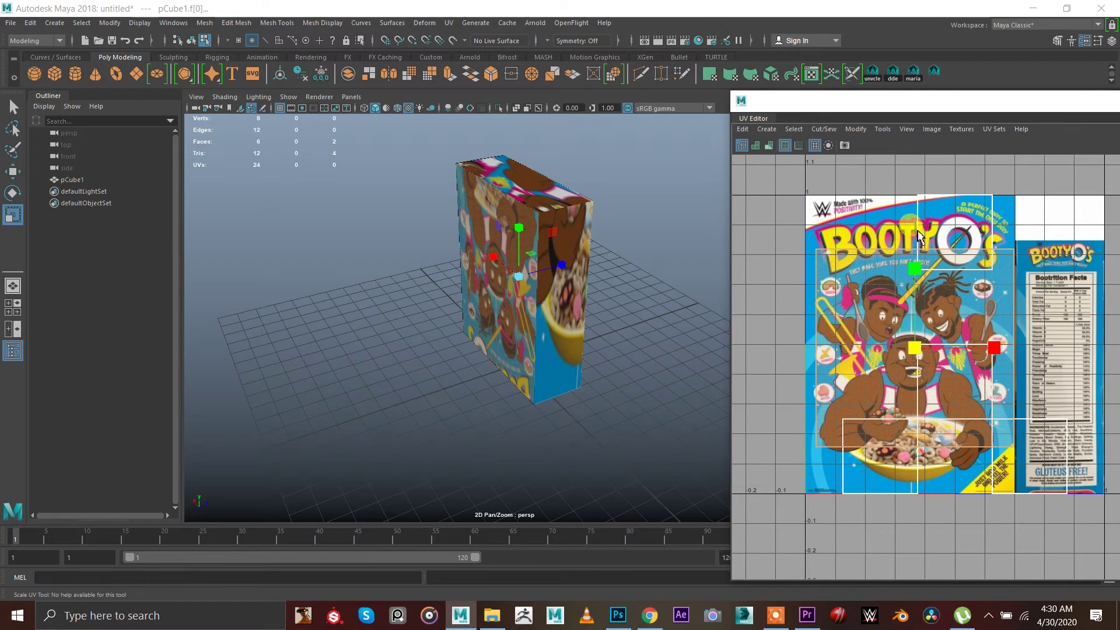
key("ctrl+1")
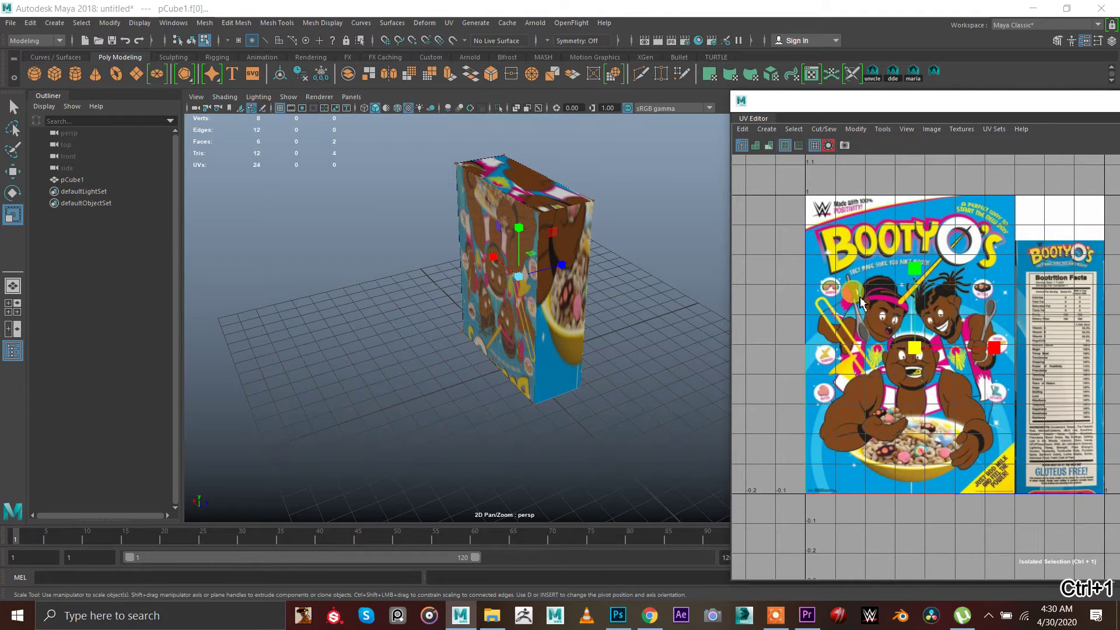
key("ctrl+1")
right_click_drag(811, 264, 811, 293)
key("ctrl+1")
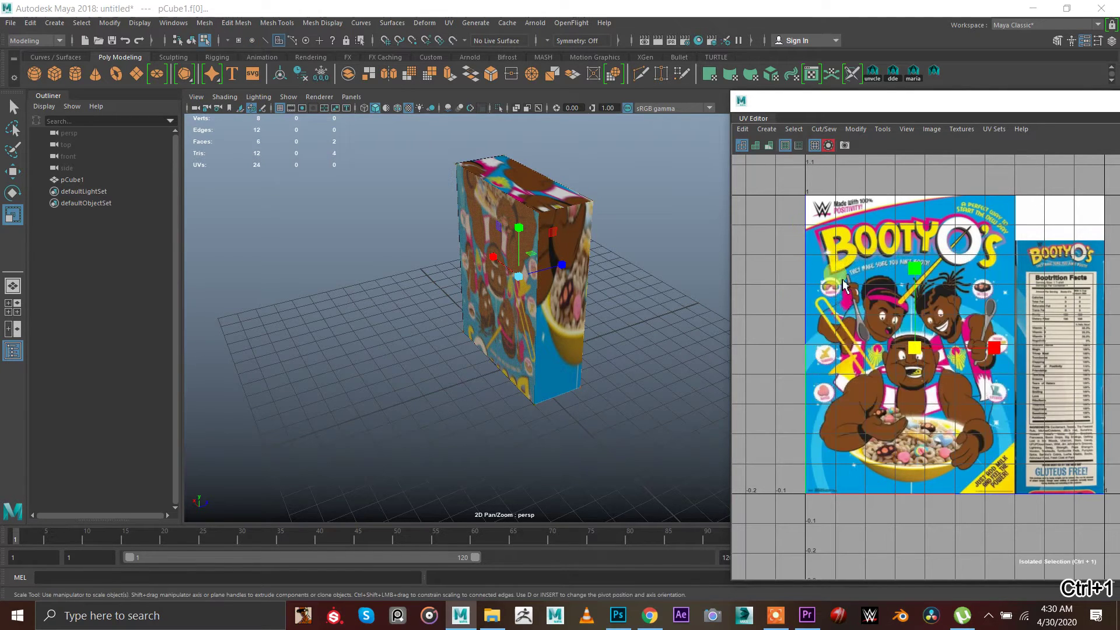
key("ctrl+1")
right_click_drag(917, 261, 889, 271)
key("super")
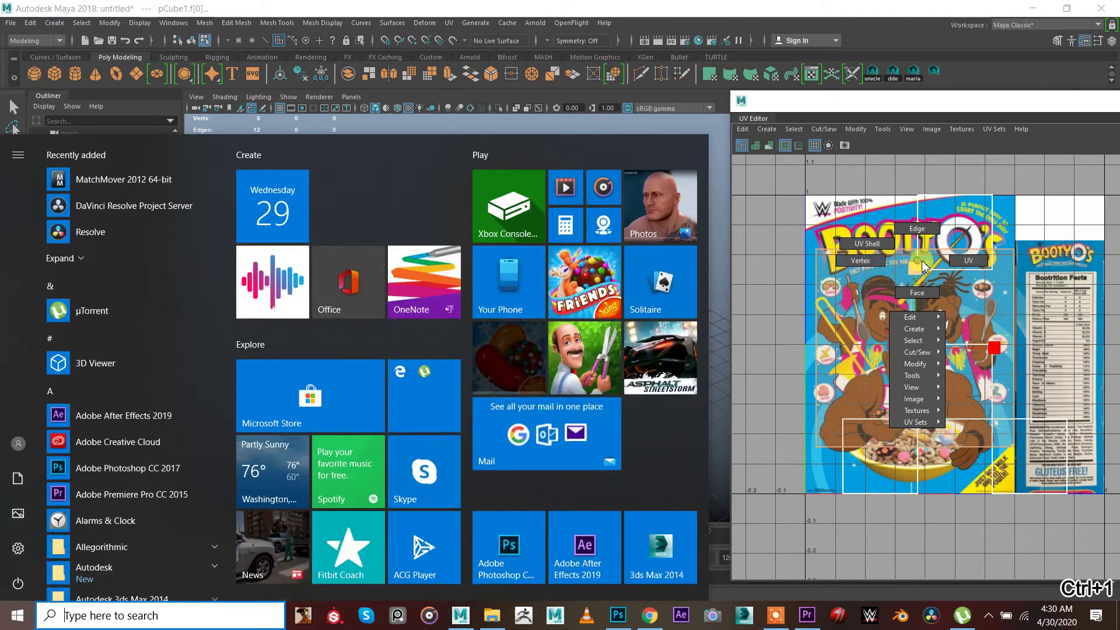
left_click(721, 269)
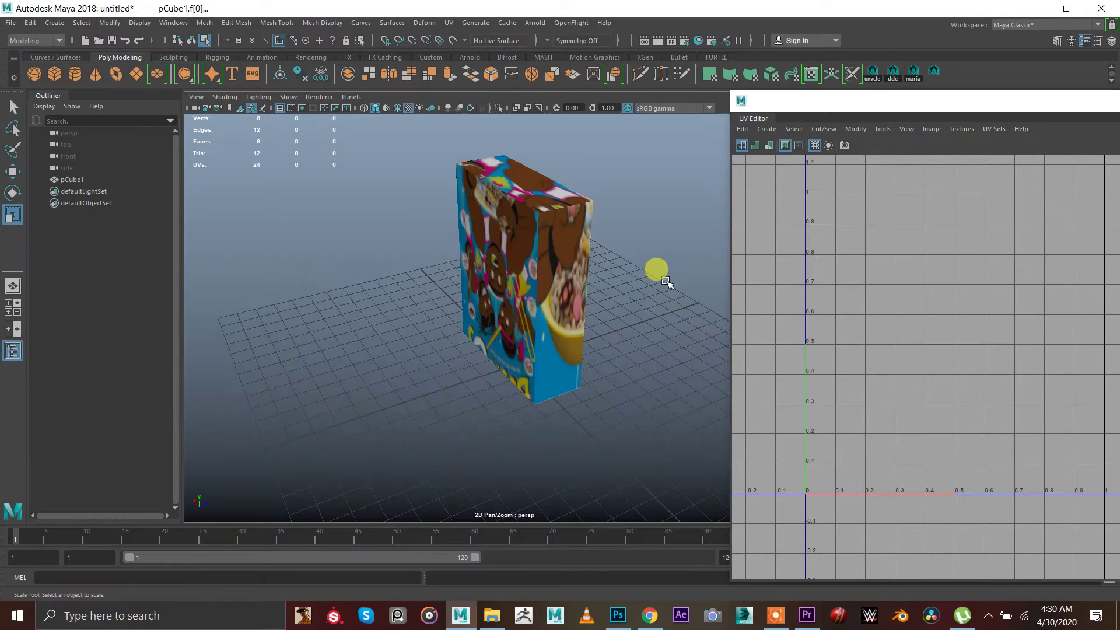
Reselect the box's stacked large-face UVs and stretch them vertically to the height of the cover artwork.
left_click_drag(565, 287, 537, 274, "alt")
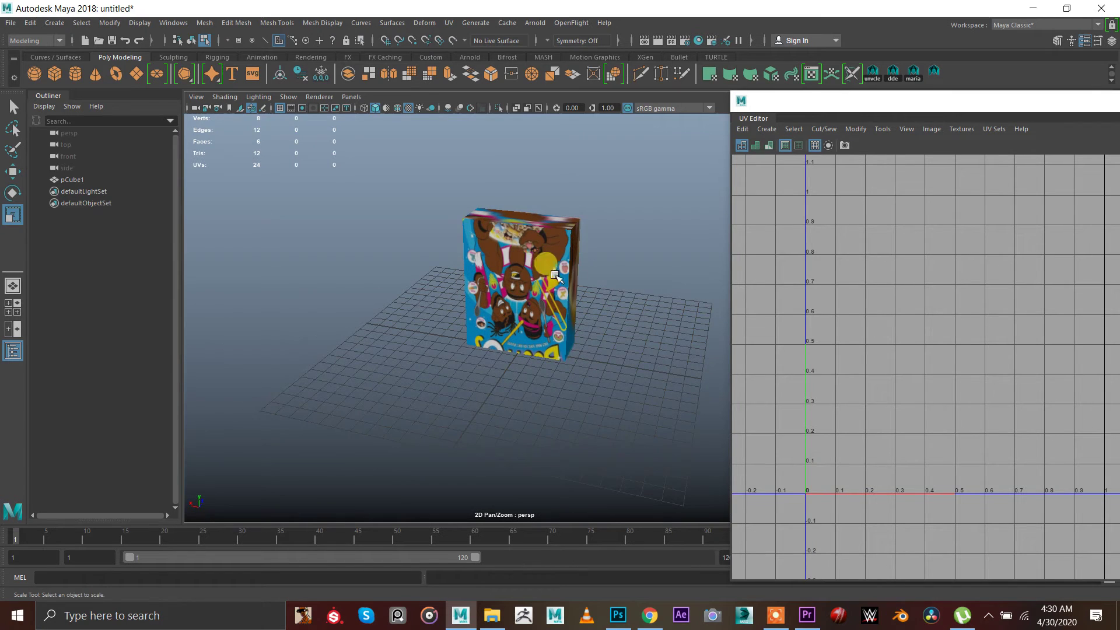
left_click(554, 274)
right_click_drag(927, 286, 928, 324)
left_click(871, 295)
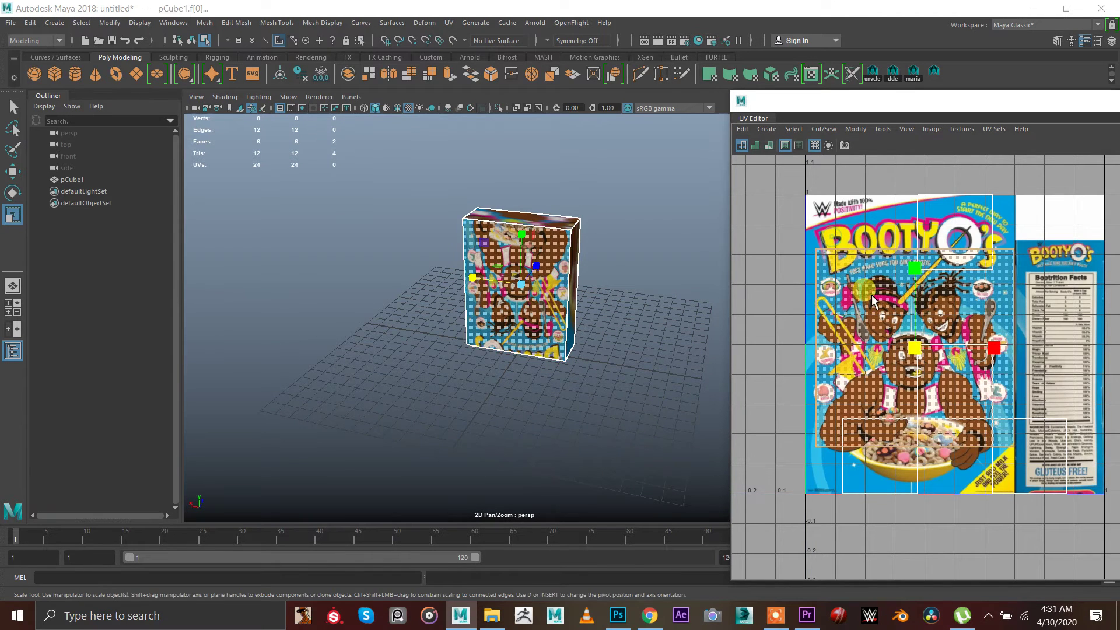
left_click_drag(915, 271, 896, 240)
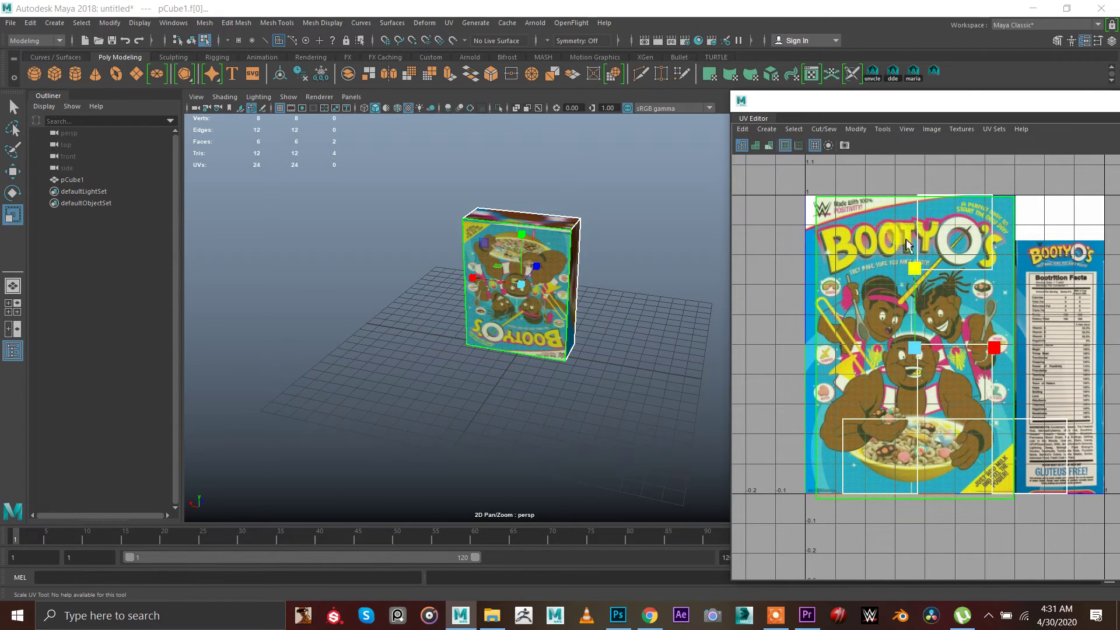
Nudge the stacked UVs slightly sideways onto the cover artwork and fine-tune their vertical scale.
key("w")
left_click_drag(1004, 352, 999, 353)
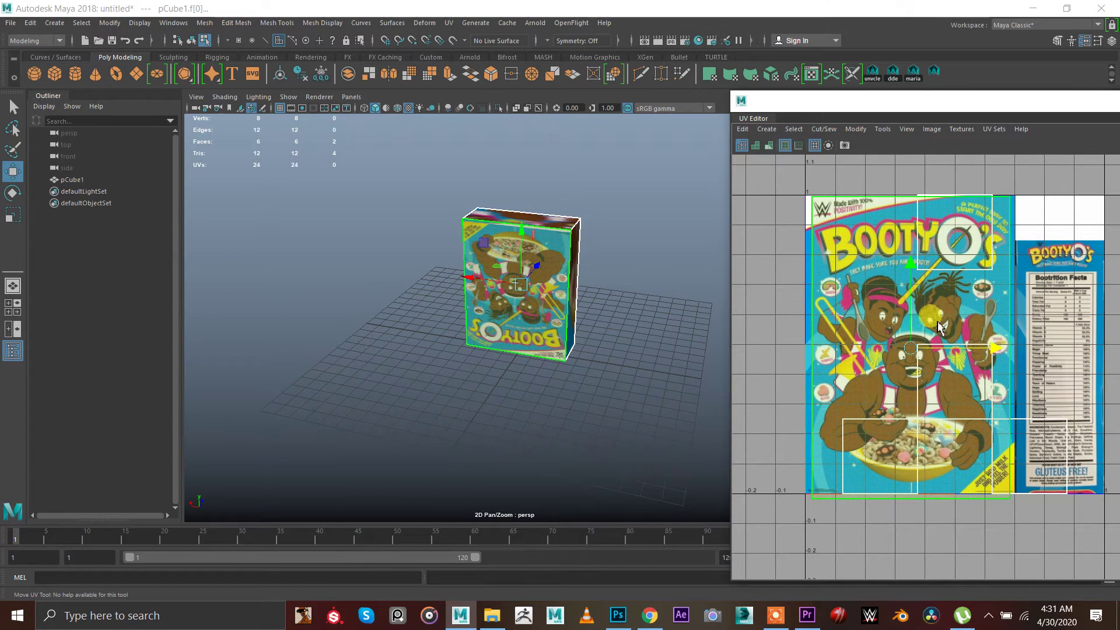
key("r")
left_click_drag(912, 266, 900, 265)
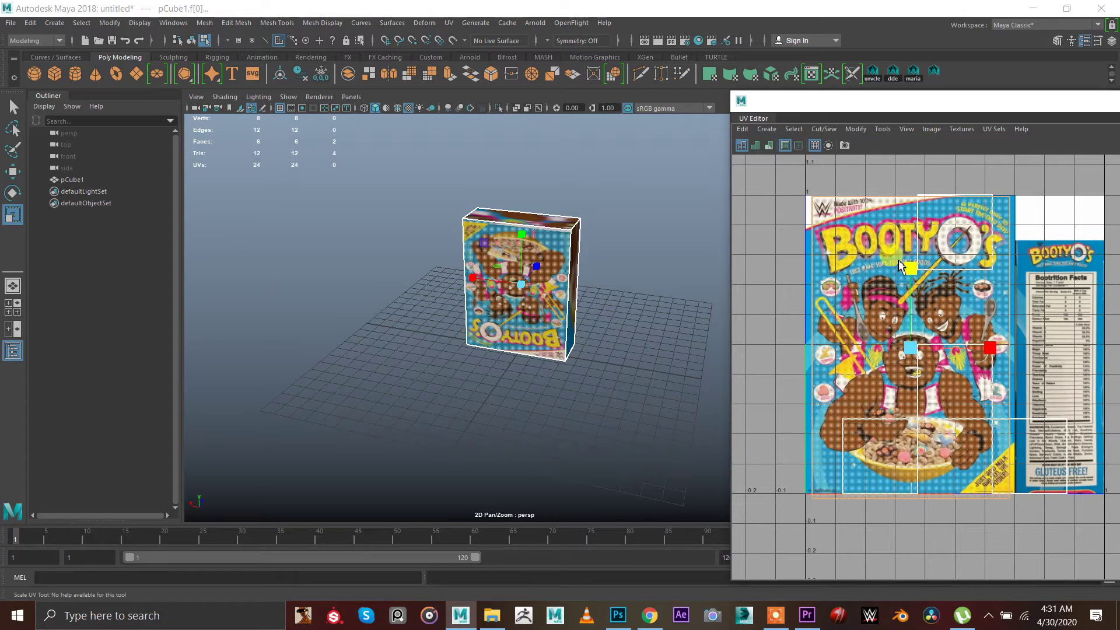
Raise the stacked large-face UVs to the cover artwork's upper edge and widen them to its full width.
key("w")
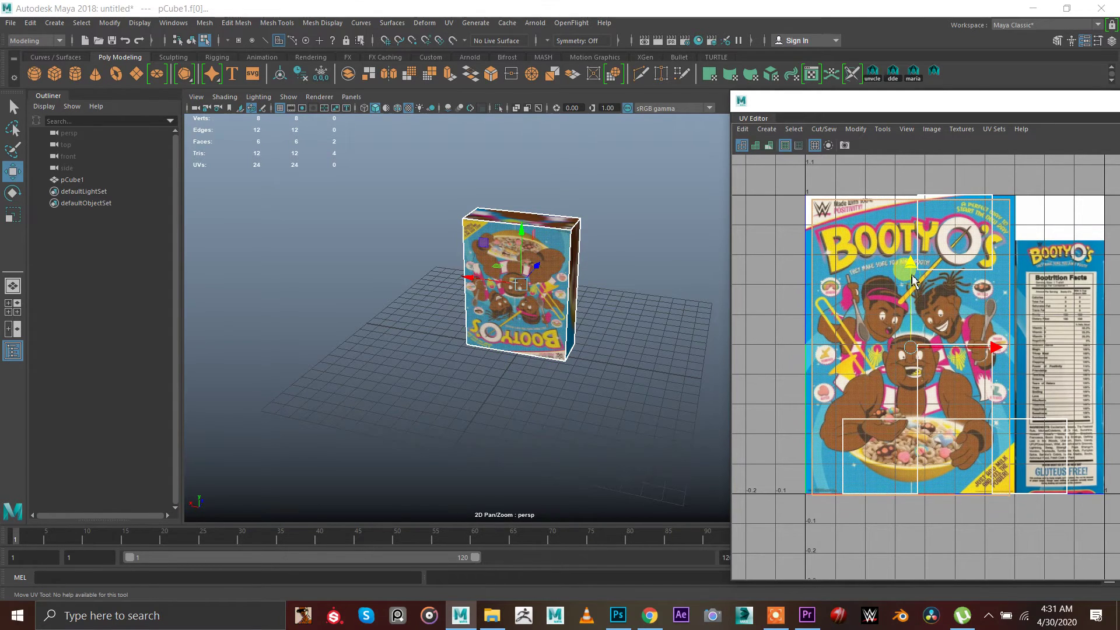
left_click_drag(909, 279, 904, 274)
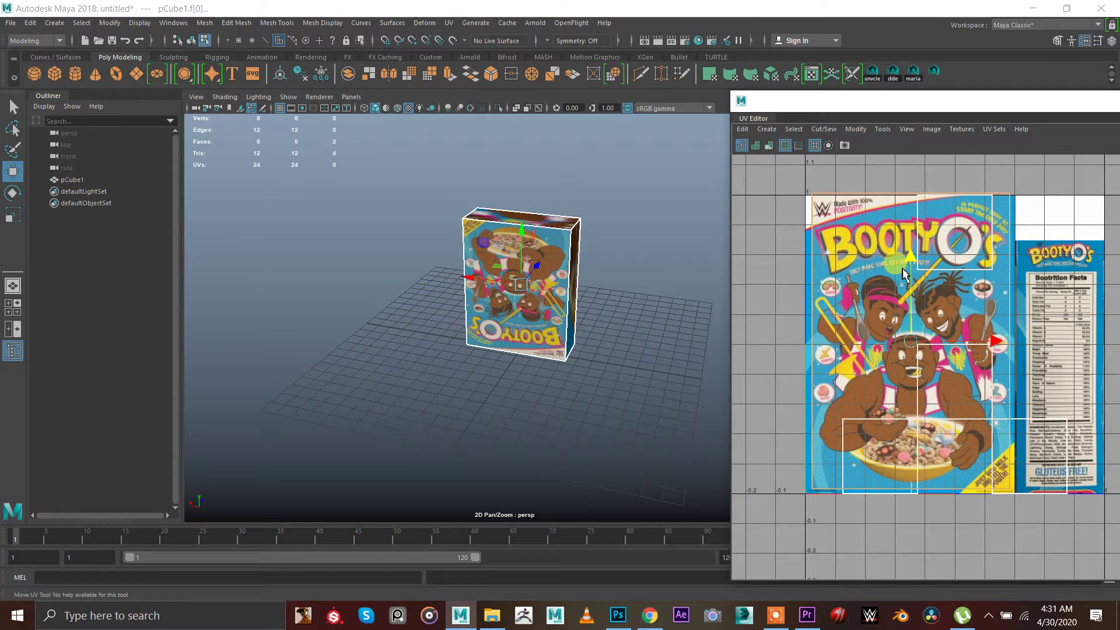
key("r")
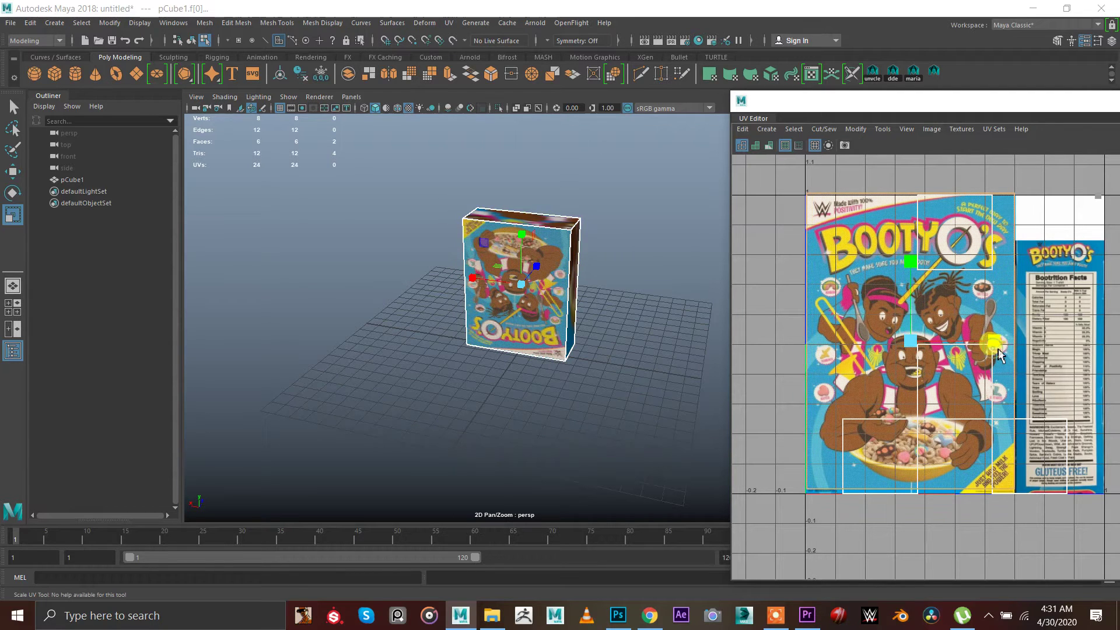
right_click_drag(559, 292, 602, 229)
left_click(602, 229)
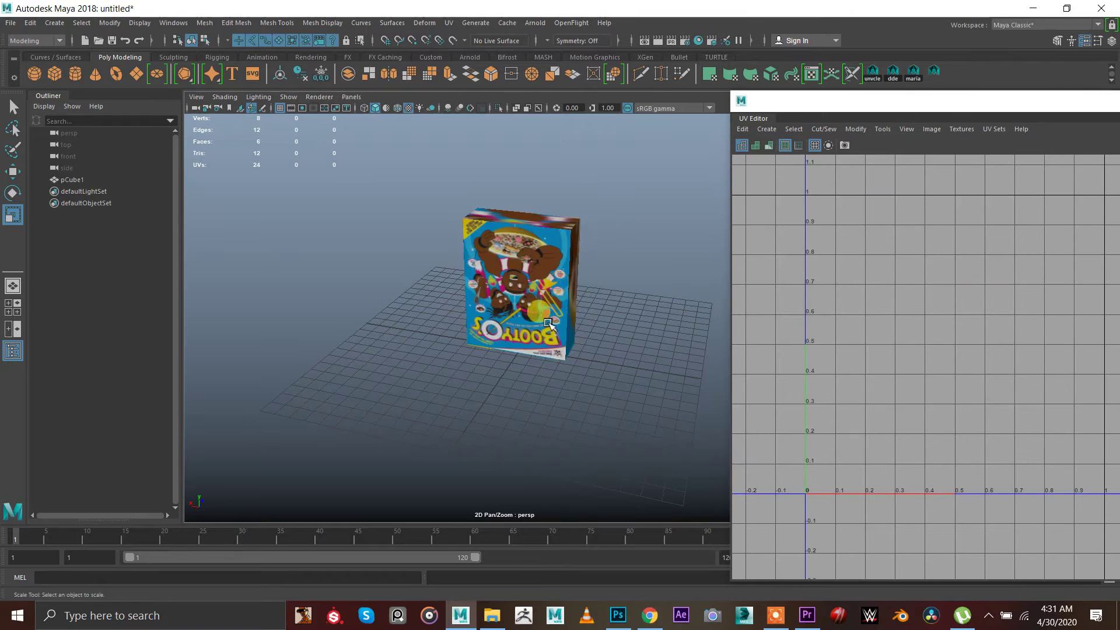
Rotate the front face's UV shell about 180 degrees so the cover artwork sits upright on the box.
left_click_drag(552, 327, 297, 326, "alt")
left_click(482, 298)
left_click_drag(415, 299, 549, 342, "alt")
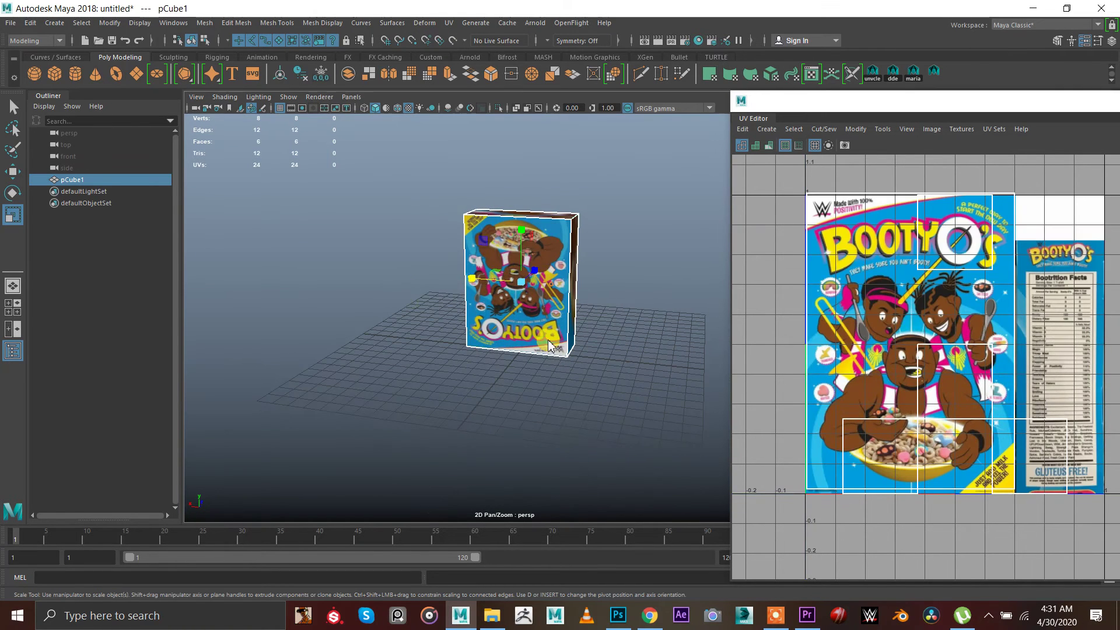
right_click_drag(530, 328, 527, 350)
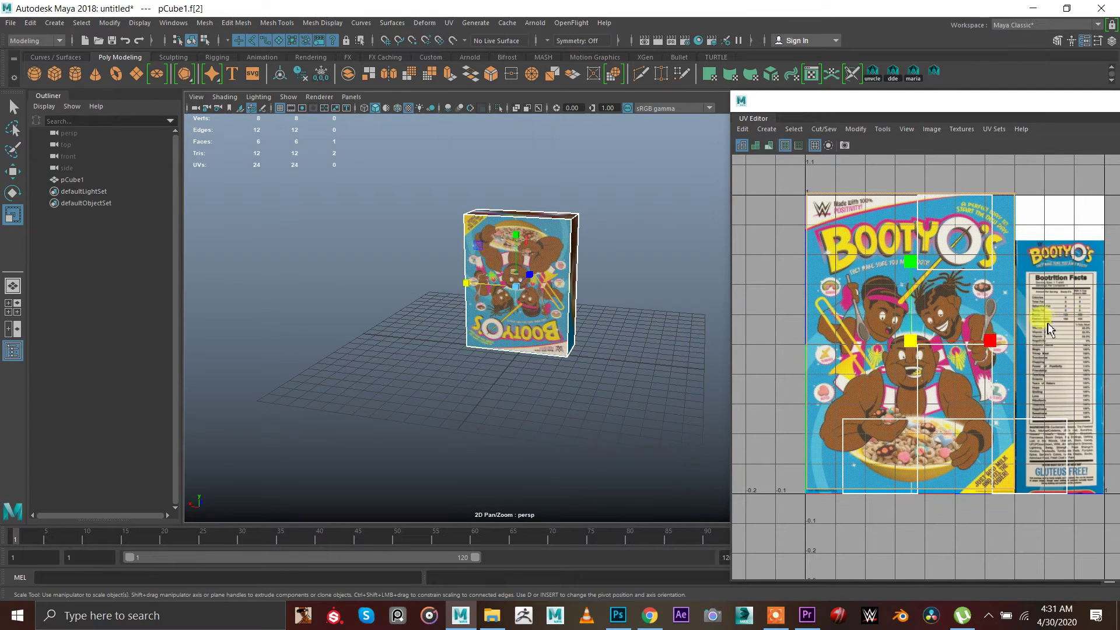
key("e")
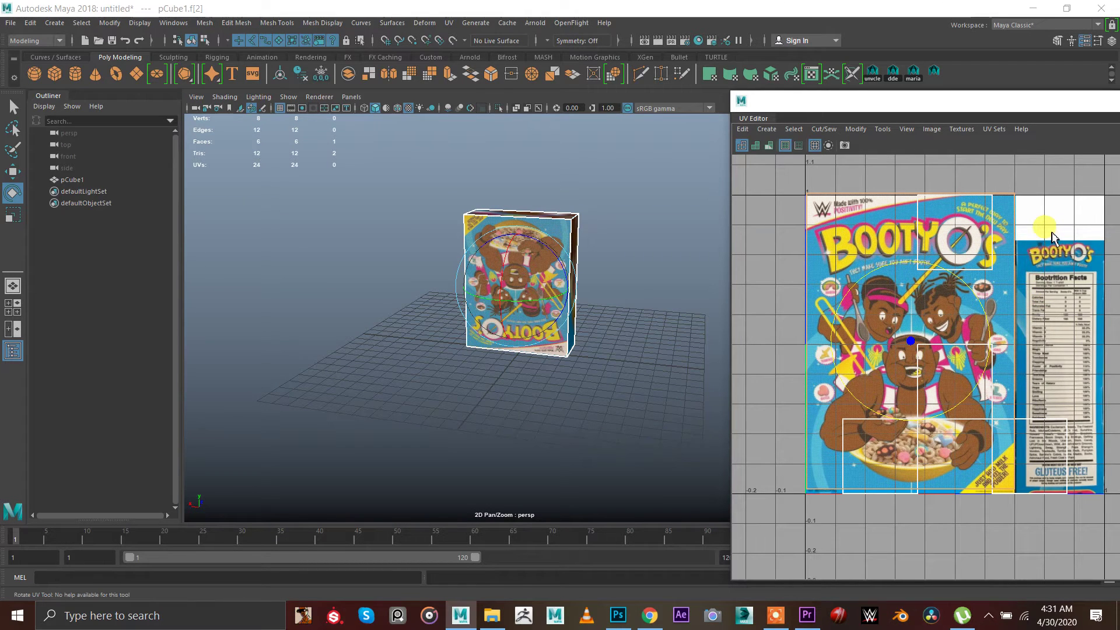
left_click_drag(1029, 237, 789, 429)
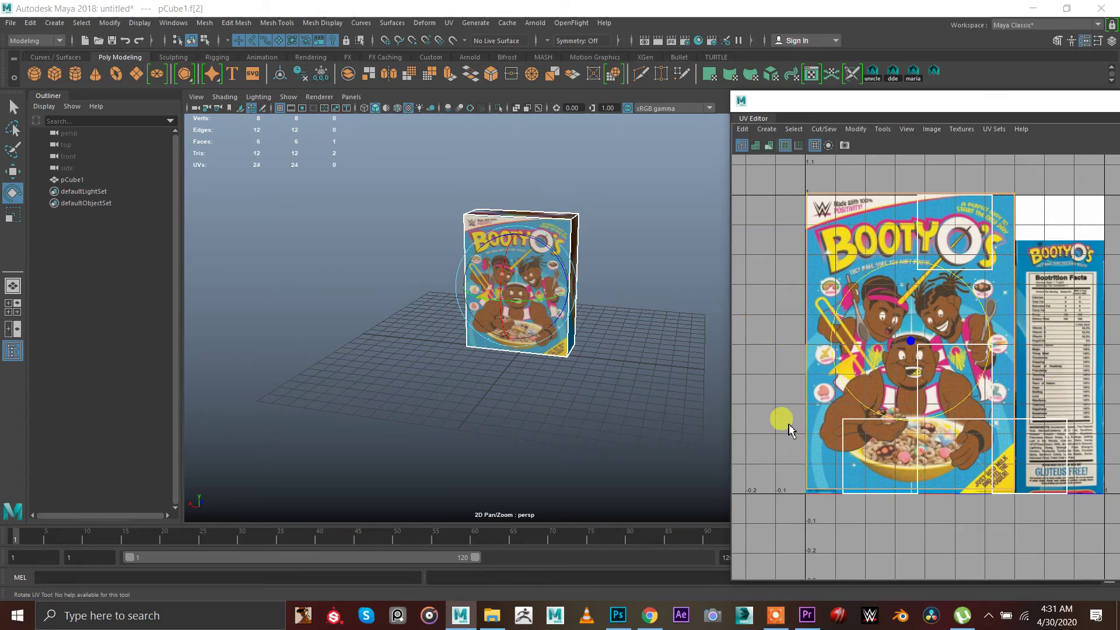
right_click_drag(492, 458, 630, 304)
left_click(601, 302)
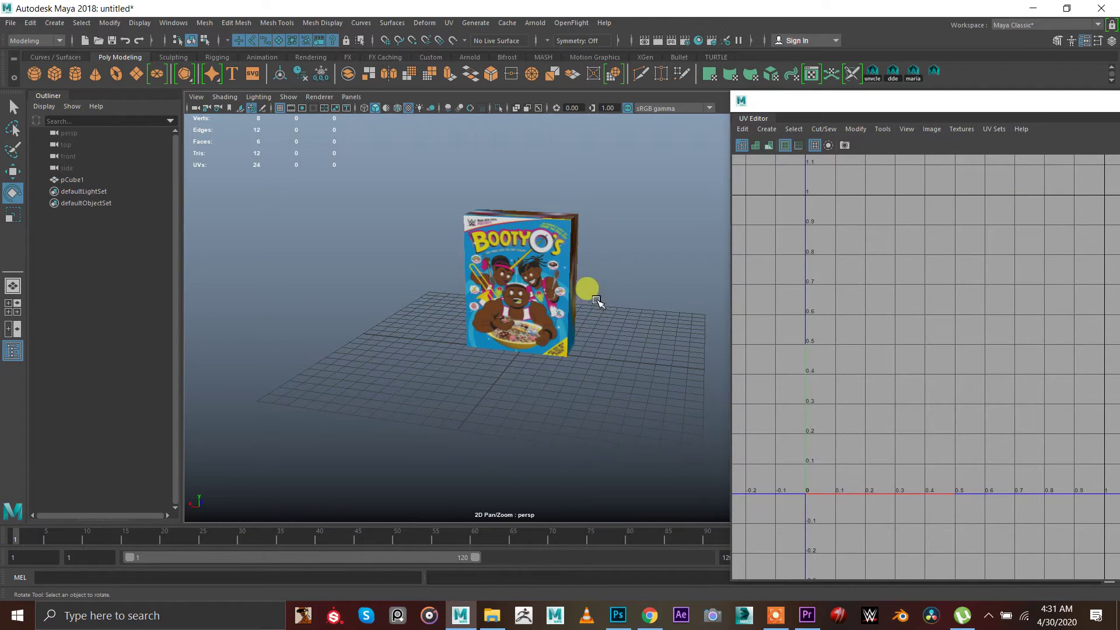
Select the box's two narrow side faces and isolate their UVs in the UV Editor.
right_click_drag(448, 261, 669, 275, "alt")
middle_click_drag(620, 266, 588, 350, "alt")
left_click_drag(588, 350, 544, 356, "alt")
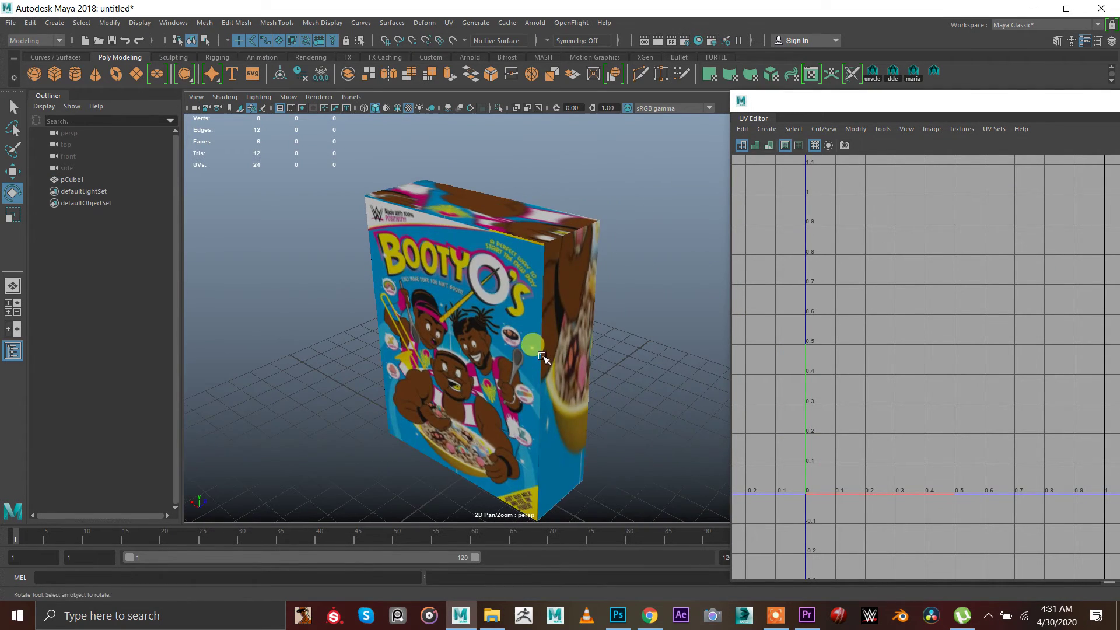
left_click(549, 352)
right_click_drag(554, 349, 565, 458)
left_click(563, 420)
left_click_drag(338, 334, 468, 319, "alt")
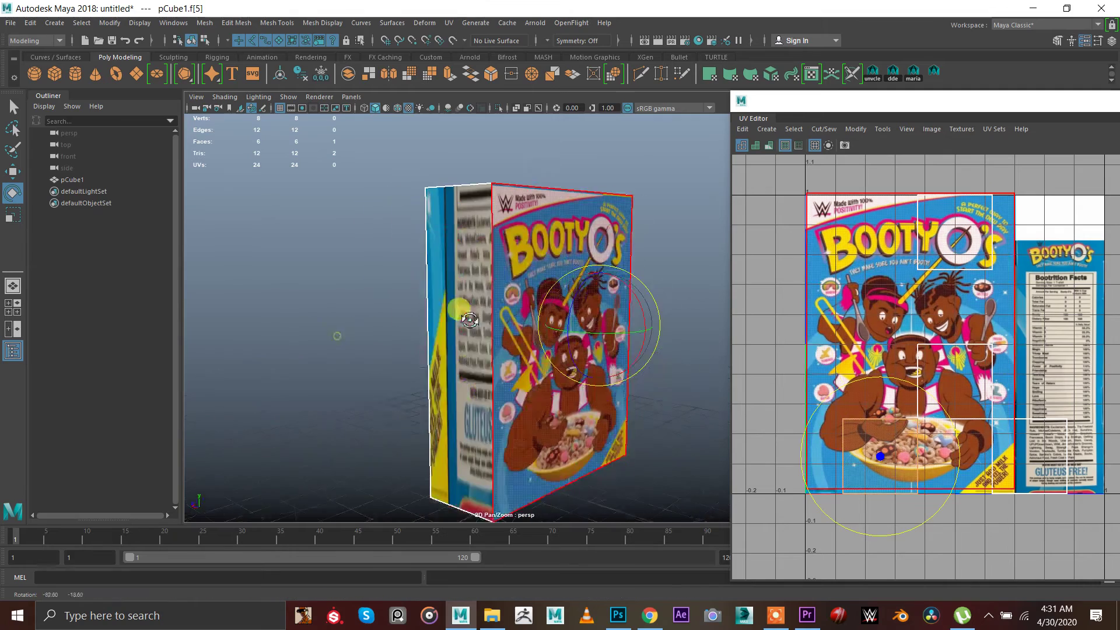
left_click(468, 363, "shift")
right_click_drag(1032, 375, 879, 374, "alt")
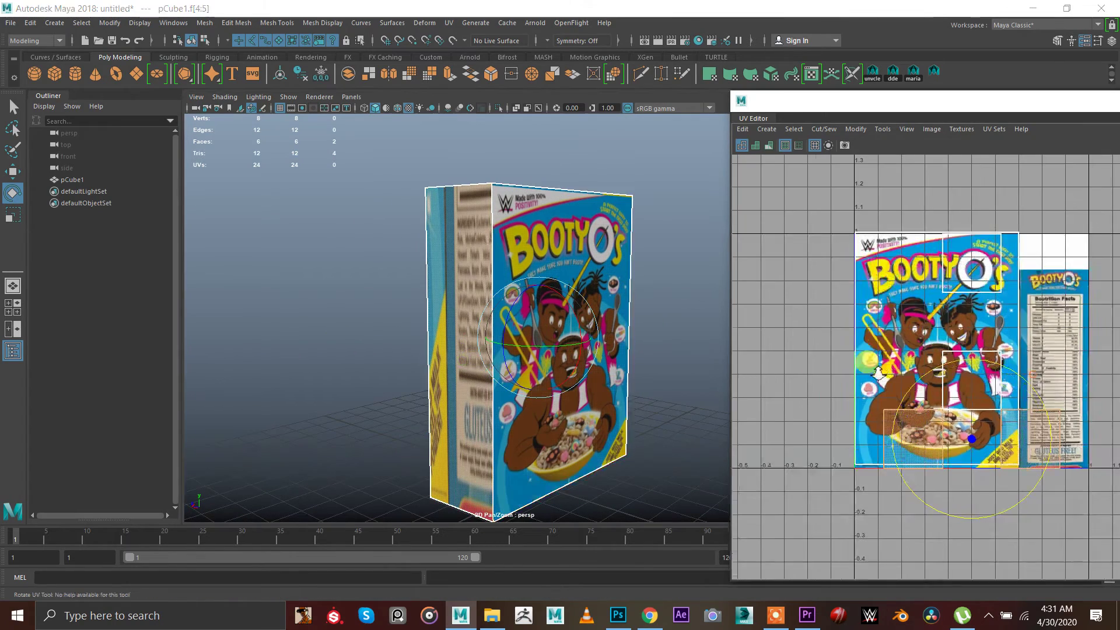
left_click(963, 383)
left_click(484, 443)
left_click_drag(632, 451, 550, 463, "alt")
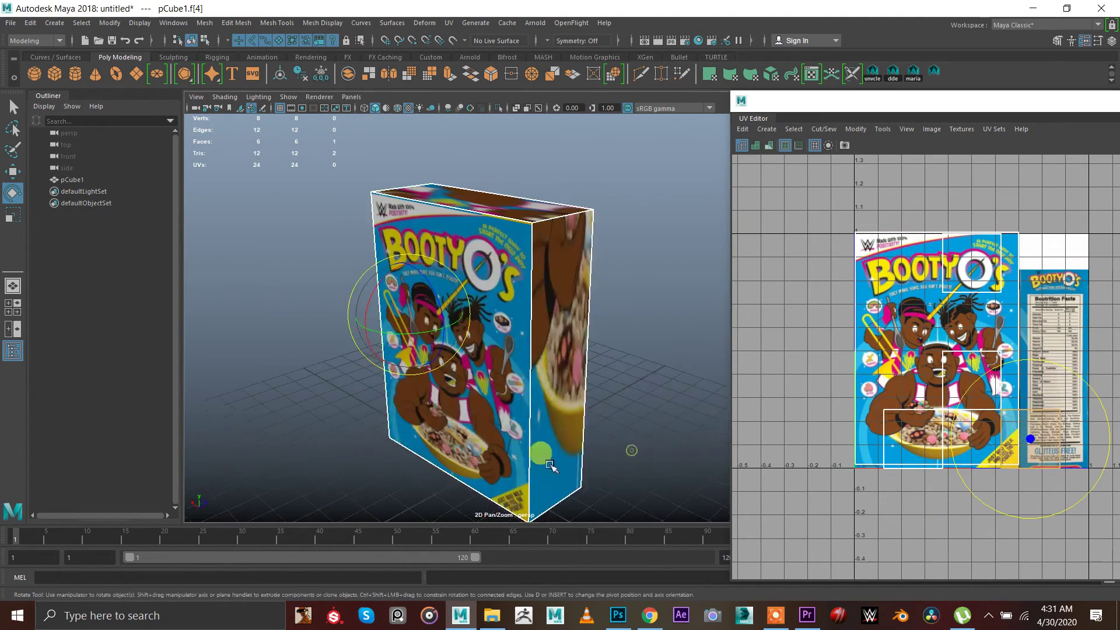
left_click(550, 465, "shift")
key("ctrl+1")
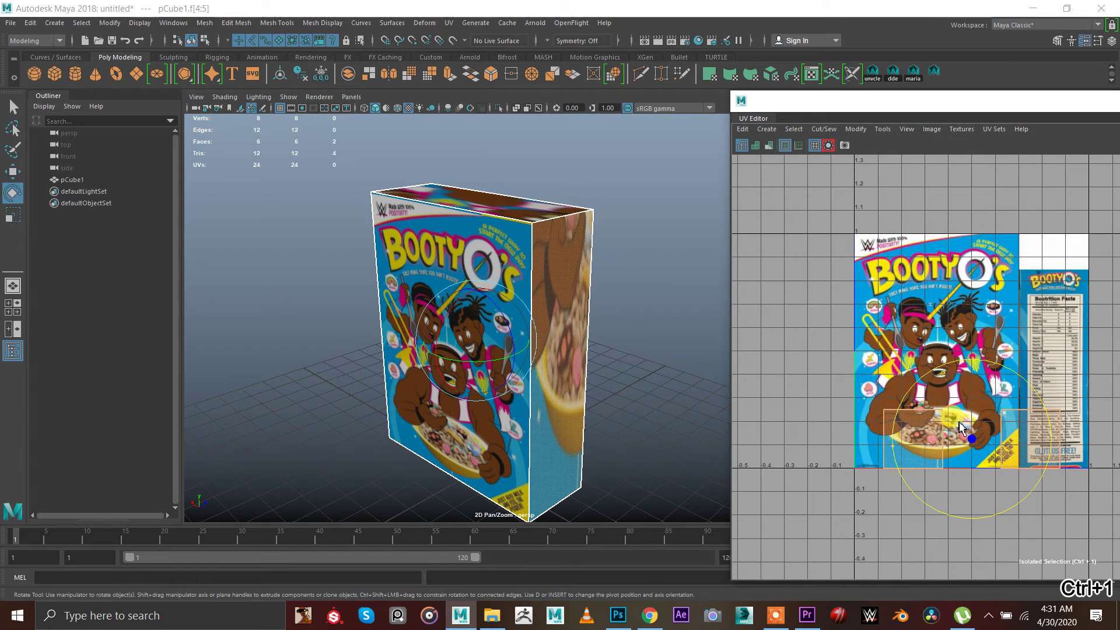
Stack the UV shells of the two side faces and move them onto the Bootrition Facts panel artwork.
right_click_drag(959, 421, 958, 393, "shift")
right_click_drag(958, 393, 931, 381)
right_click_drag(944, 262, 926, 464, "shift")
key("w")
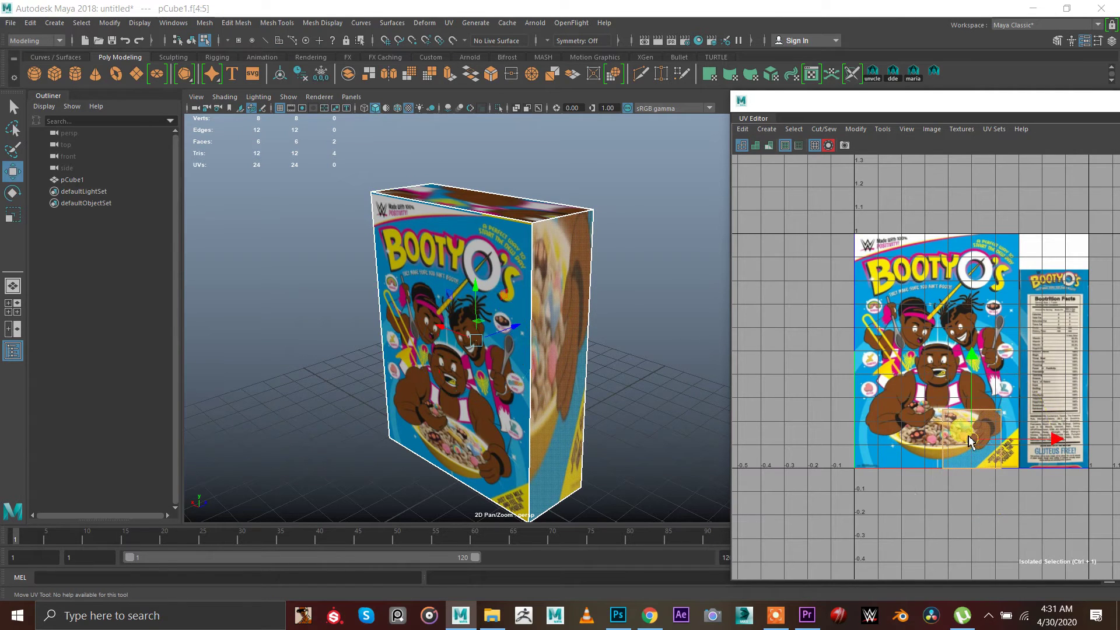
left_click_drag(971, 437, 1054, 424)
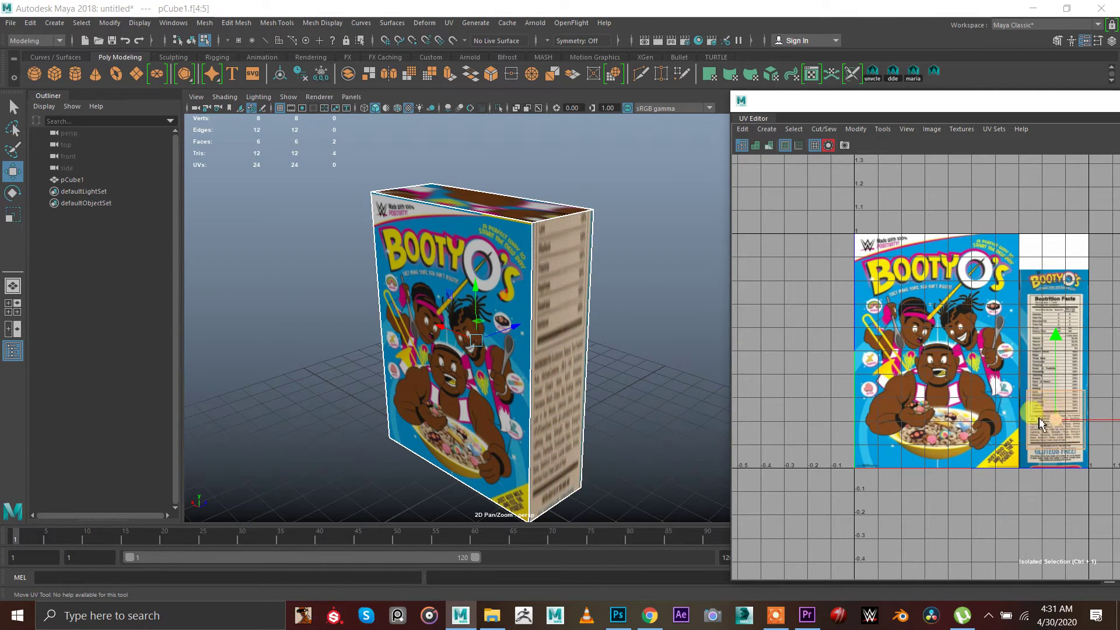
Raise the upper UVs of the stacked side shells to the top edge of the Bootrition Facts panel.
middle_click_drag(1040, 419, 870, 415, "alt")
right_click_drag(869, 411, 912, 421)
left_click_drag(843, 346, 958, 408)
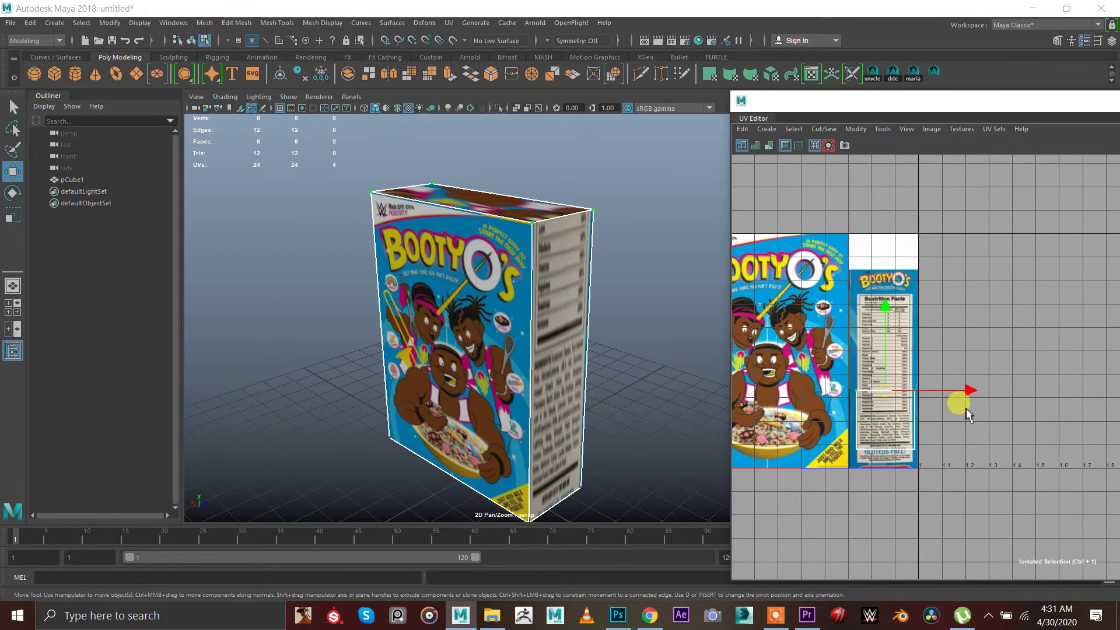
left_click_drag(902, 324, 877, 192)
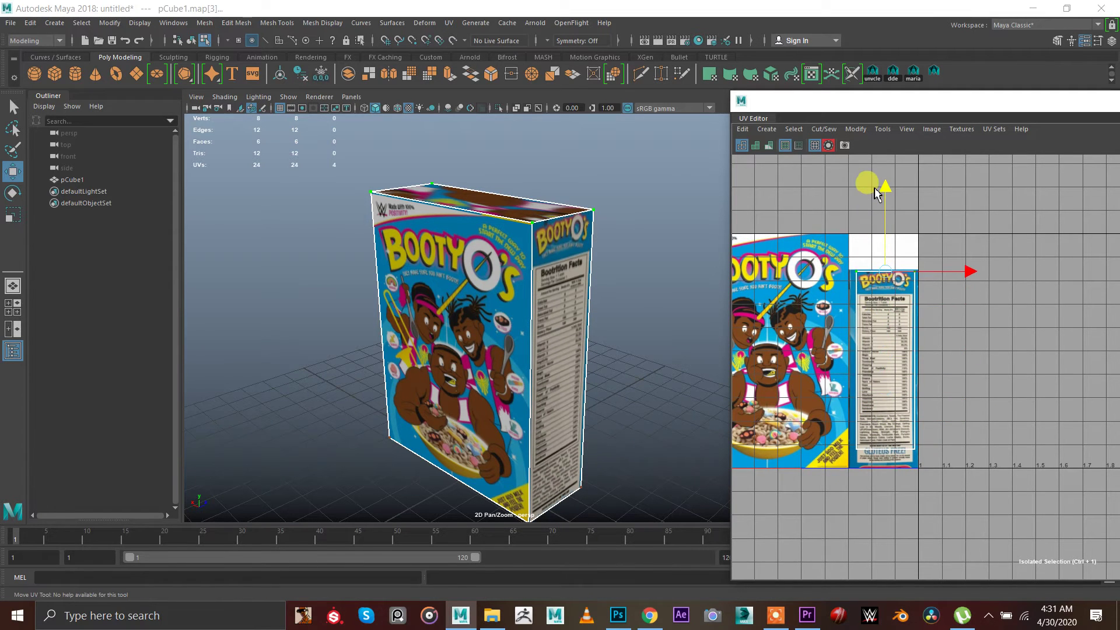
Adjust the side and lower UVs of the stacked side shells to the remaining edges of the Bootrition Facts panel.
left_click_drag(887, 433, 880, 501)
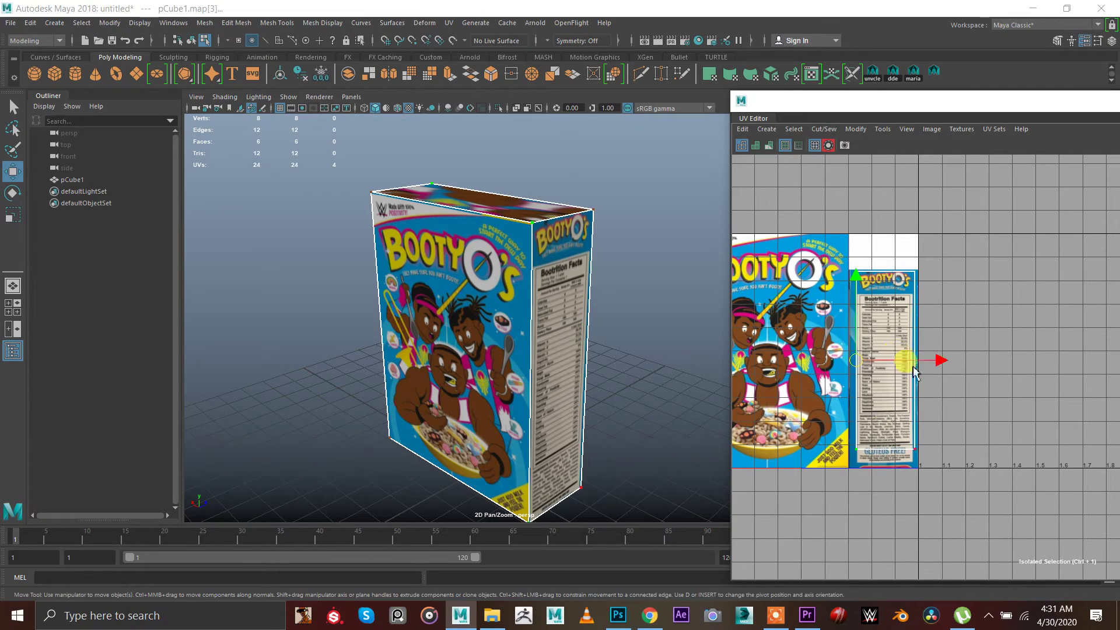
left_click_drag(905, 360, 899, 358)
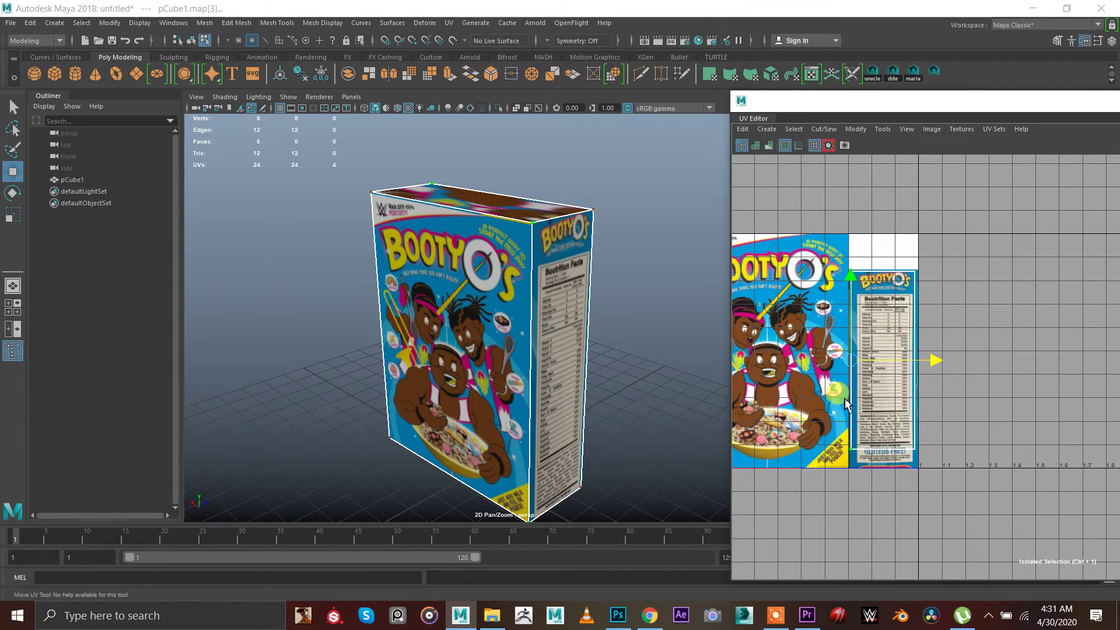
left_click_drag(845, 399, 1001, 489)
left_click_drag(885, 360, 887, 378)
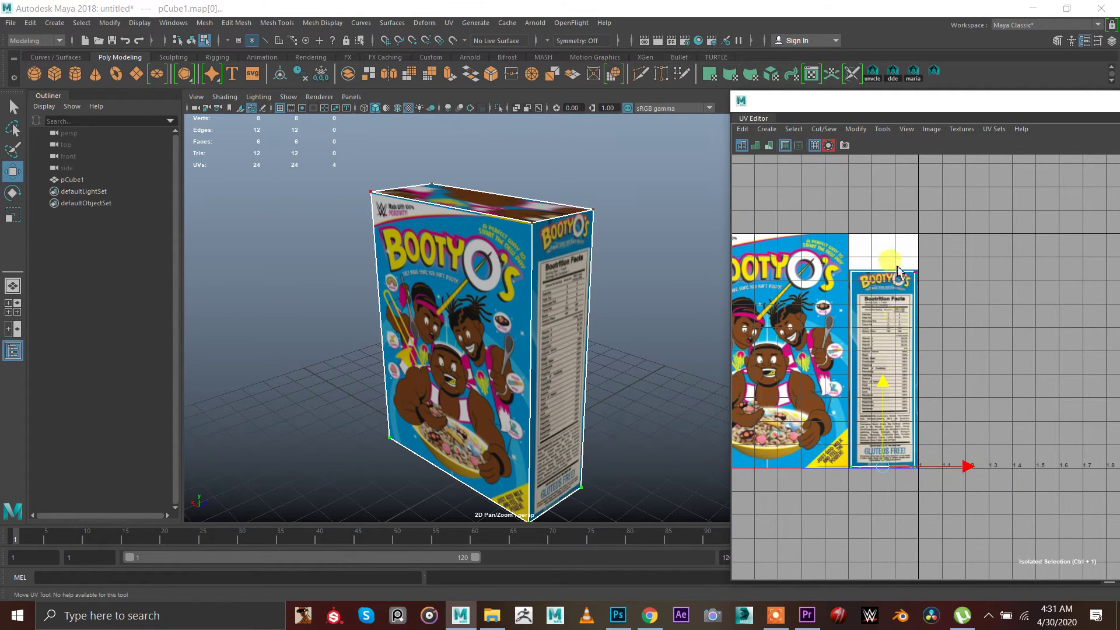
left_click_drag(895, 247, 981, 514)
left_click_drag(949, 374, 952, 373)
right_click_drag(519, 390, 419, 256)
left_click(621, 285)
Select the box's top and bottom faces and turn off the isolated UV display to bring back all shells.
left_click_drag(456, 273, 529, 333, "alt")
left_click(529, 334)
right_click_drag(529, 334, 533, 377)
left_click(534, 378)
left_click_drag(593, 280, 563, 373, "alt")
left_click(525, 301, "shift")
middle_click_drag(828, 397, 928, 403, "alt")
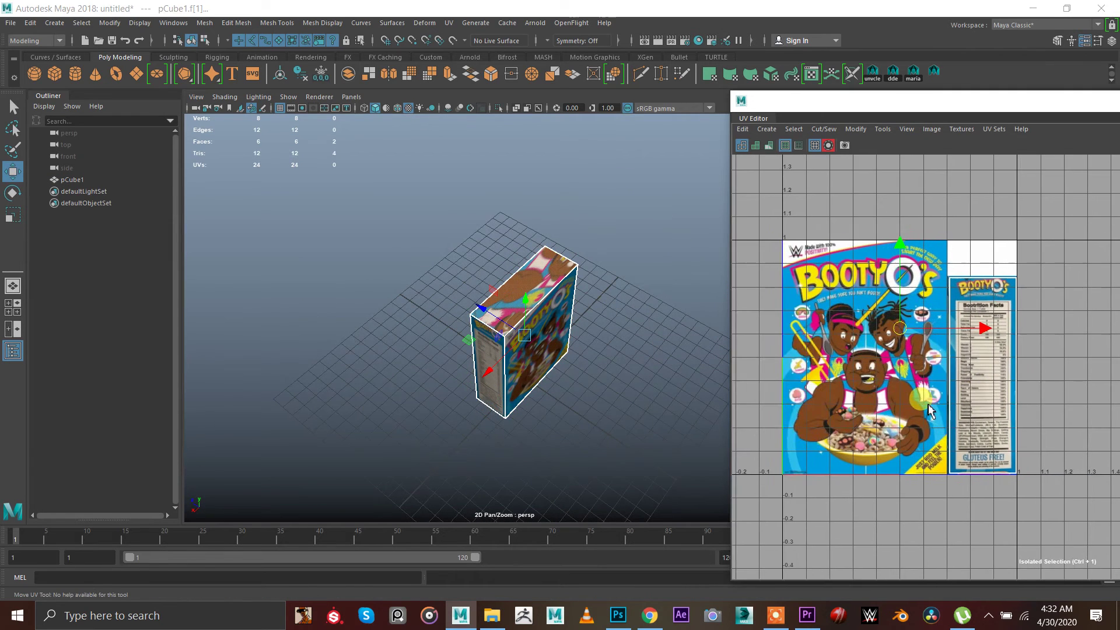
key("ctrl+1")
right_click(878, 338)
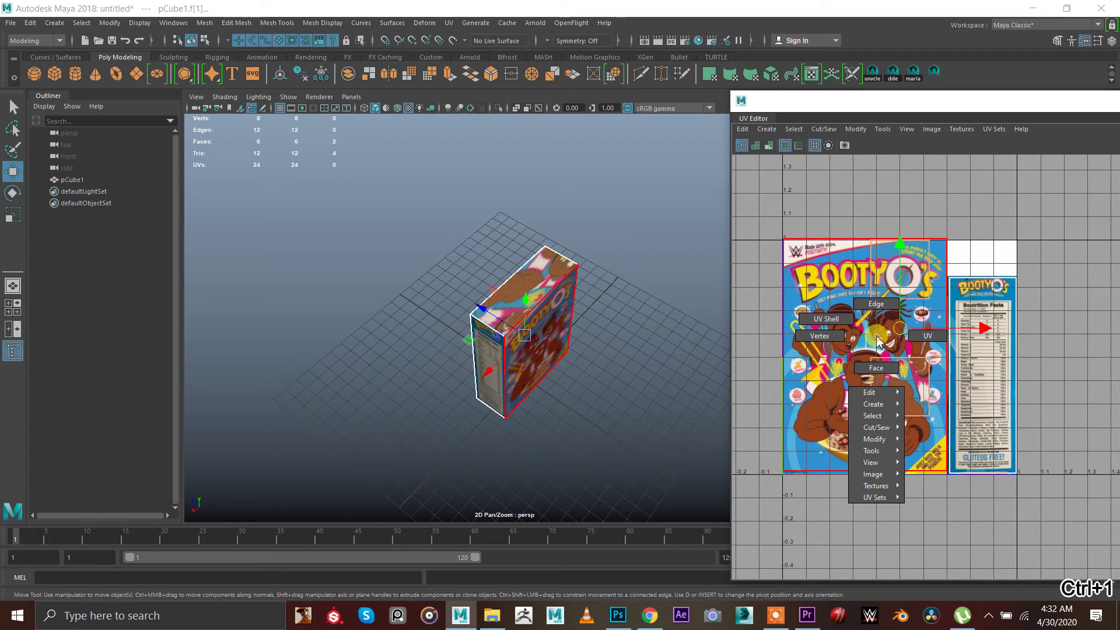
right_click_drag(851, 321, 846, 320)
Reselect the top and bottom faces, stack their UV shells and move them onto the cover's BOOTY O'S logo.
left_click(537, 285)
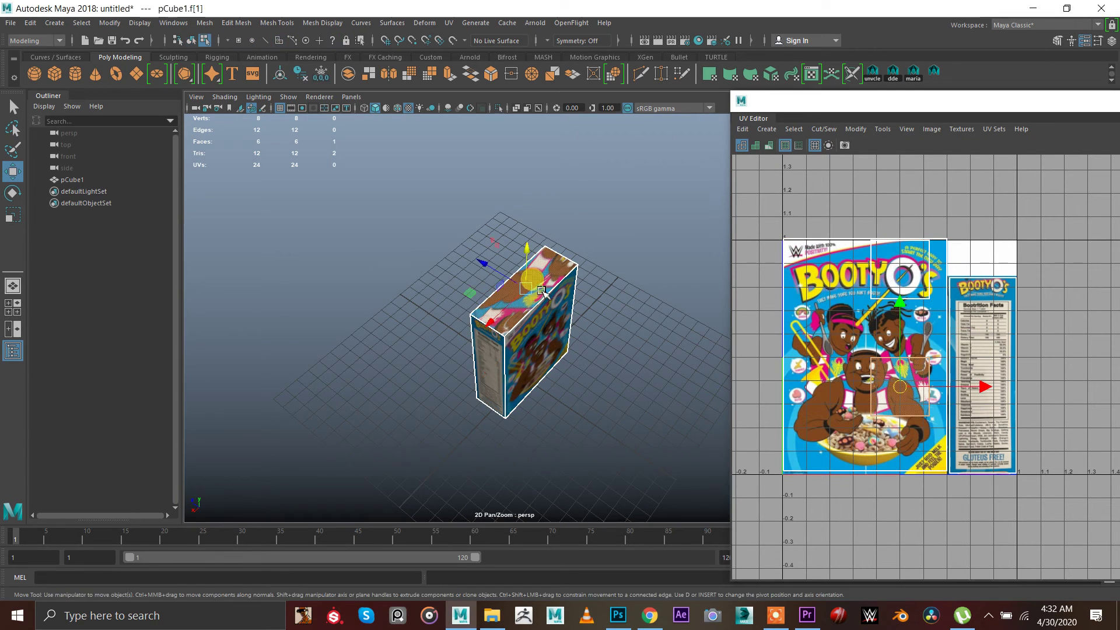
left_click_drag(659, 423, 596, 343, "alt")
left_click(519, 391, "shift")
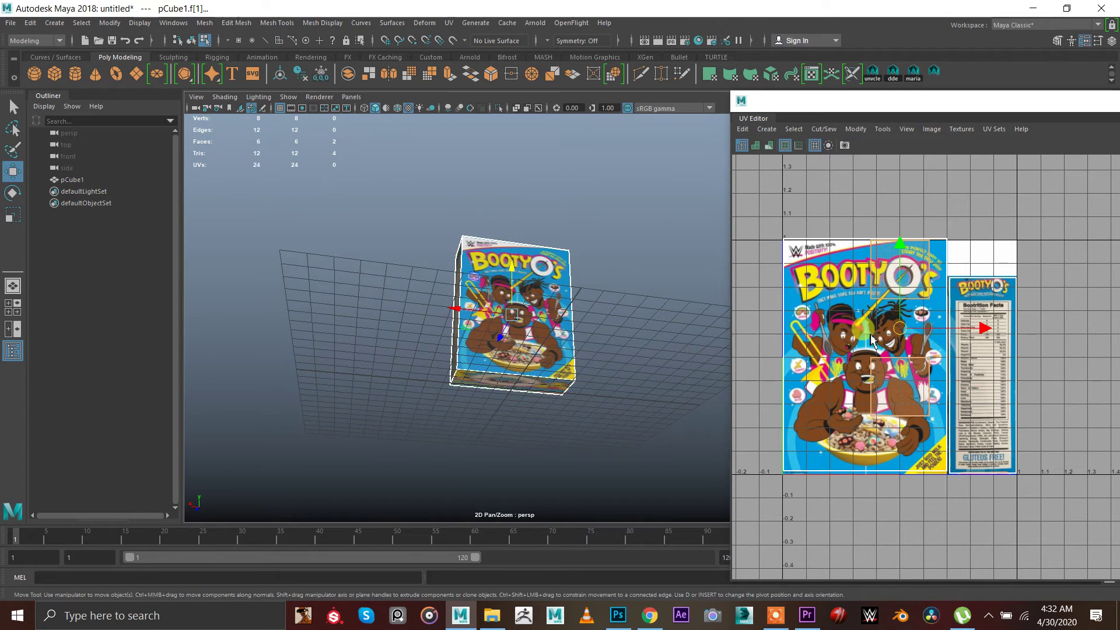
right_click_drag(870, 262, 853, 467, "shift")
left_click_drag(900, 333, 865, 282)
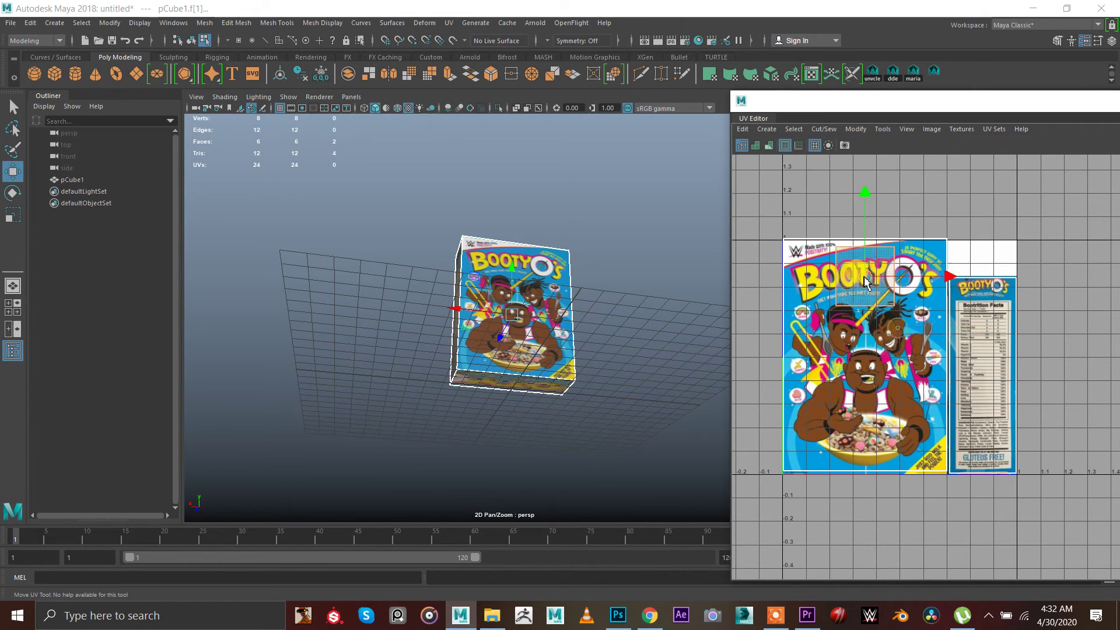
Widen the stacked top and bottom face shells across the logo artwork and shift them slightly upward.
left_click_drag(549, 245, 609, 321, "alt")
right_click_drag(610, 321, 765, 292, "alt")
key("r")
left_click_drag(917, 282, 1047, 306)
key("w")
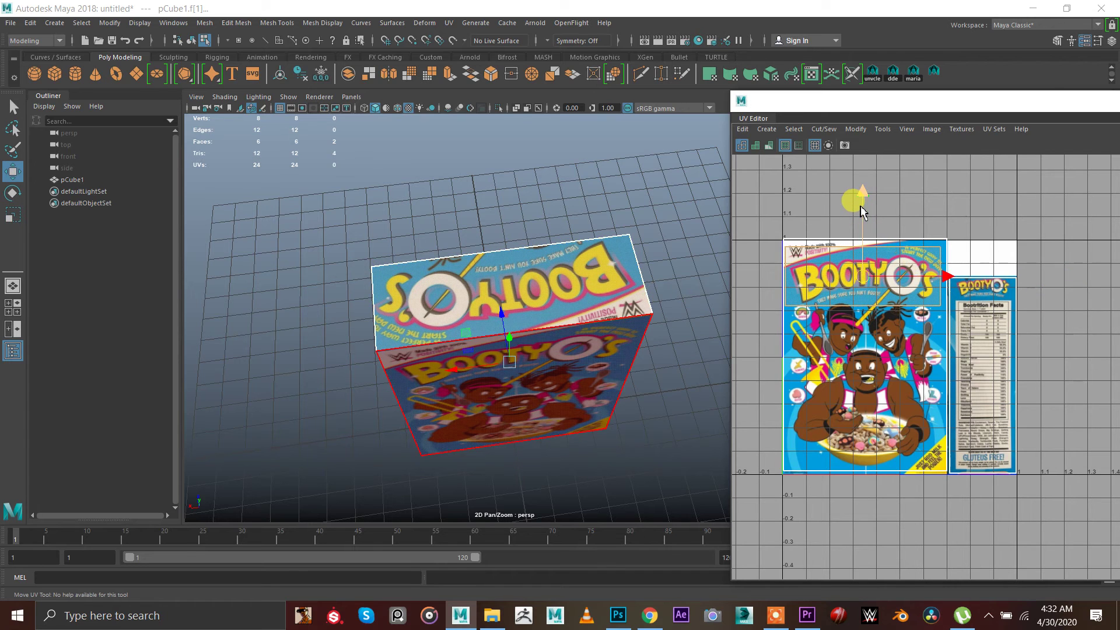
left_click_drag(861, 206, 861, 205)
left_click(858, 214)
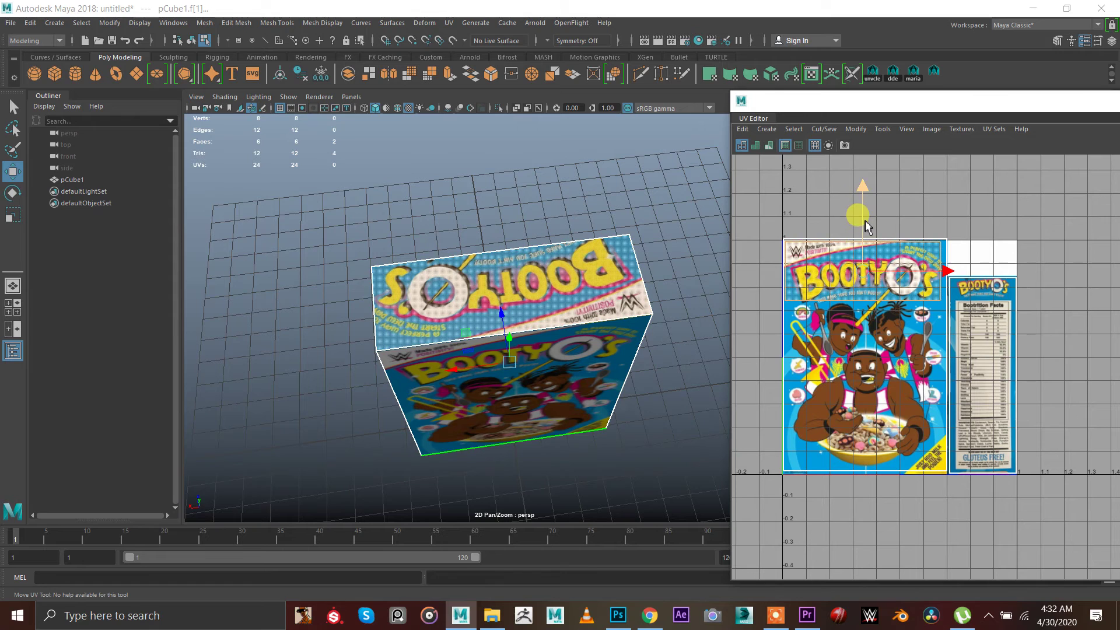
left_click_drag(863, 187, 851, 181)
Fine-tune the stacked top and bottom face shells, lowering them slightly and fitting their width and height to the cover's logo area.
key("w")
right_click_drag(843, 215, 980, 257, "alt")
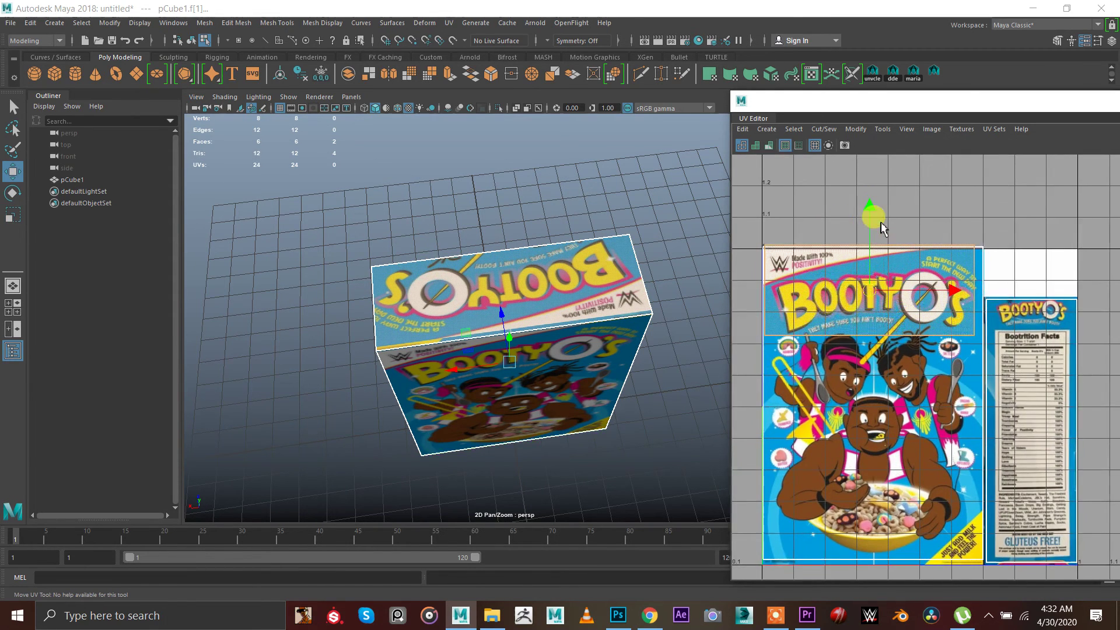
left_click_drag(871, 218, 871, 222)
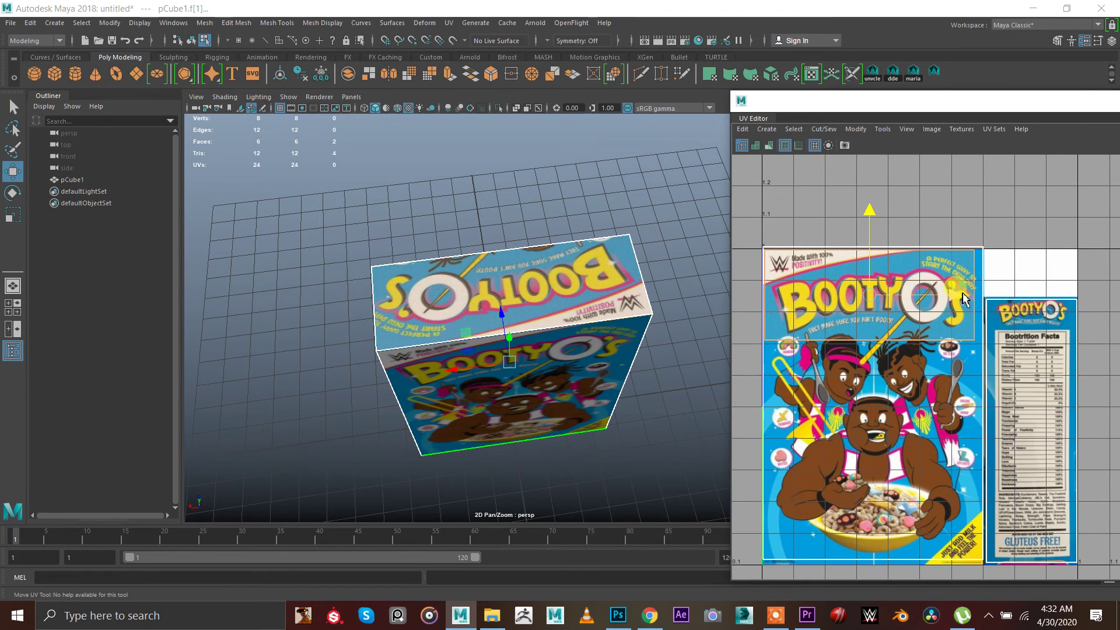
left_click_drag(950, 295, 953, 297)
key("r")
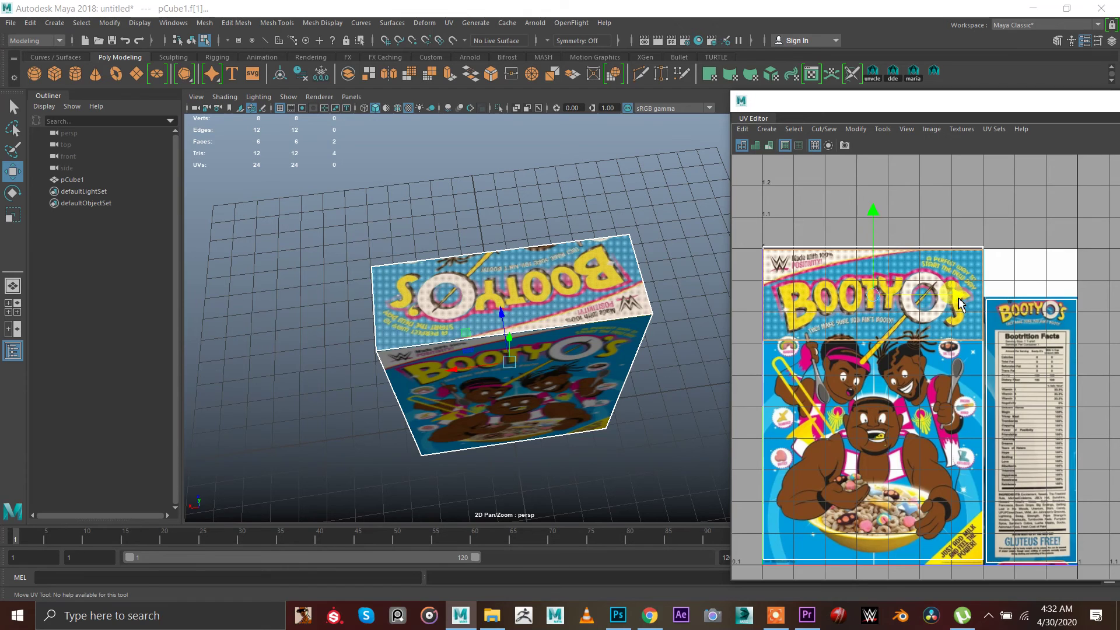
key("r")
left_click_drag(873, 218, 875, 227)
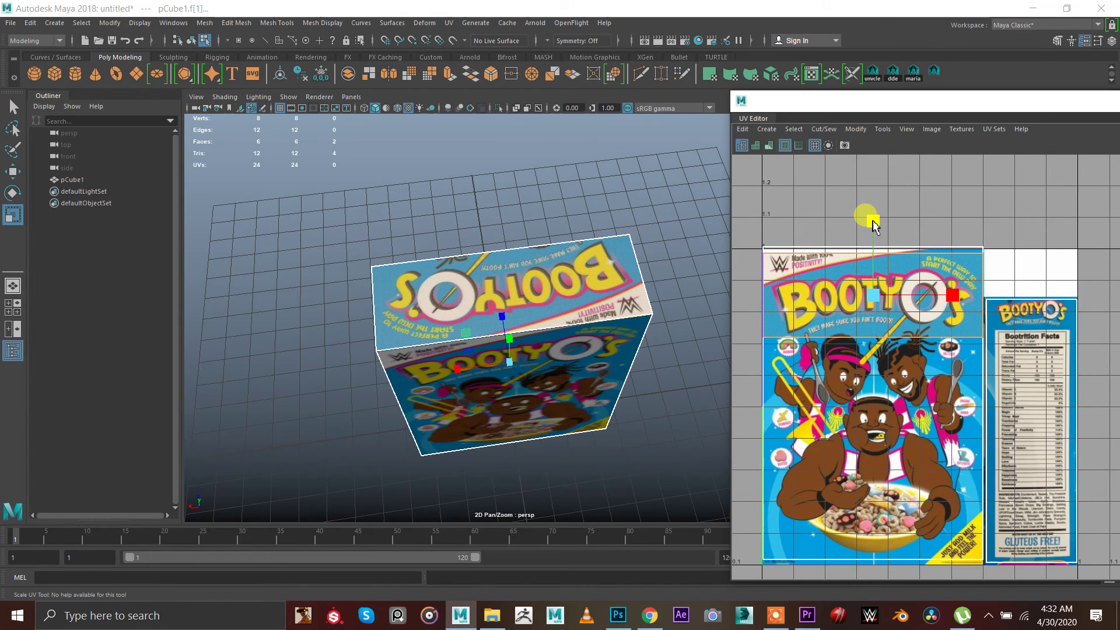
Deselect the box, close the UV Editor and show the Channel Box / Layer Editor.
left_click(498, 212)
left_click_drag(498, 212, 334, 231, "alt")
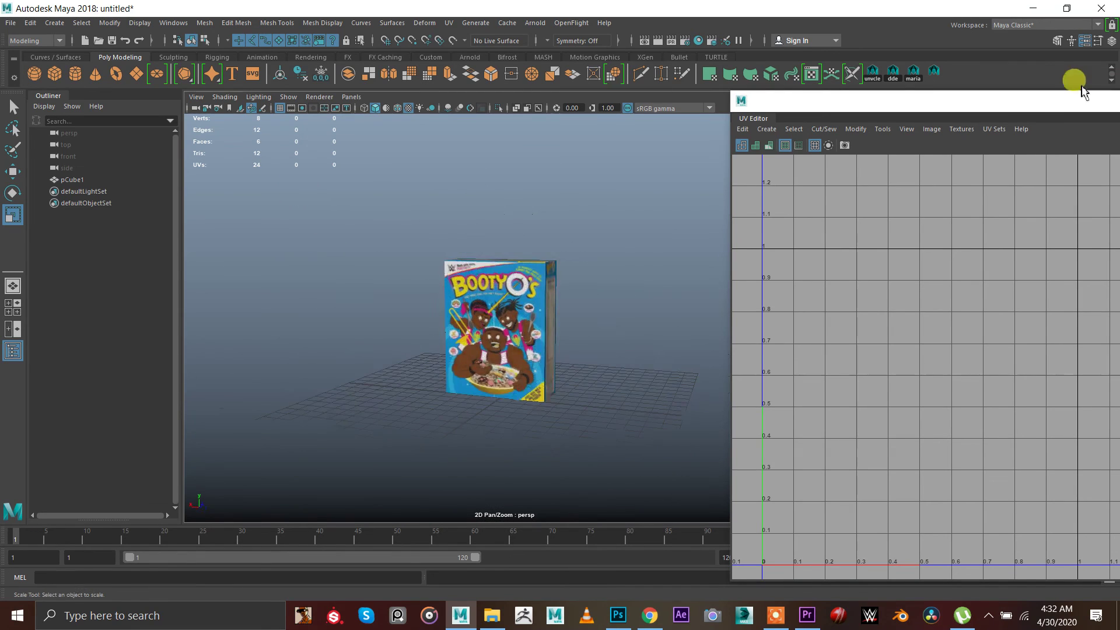
left_click_drag(1070, 102, 407, 213)
left_click(876, 211)
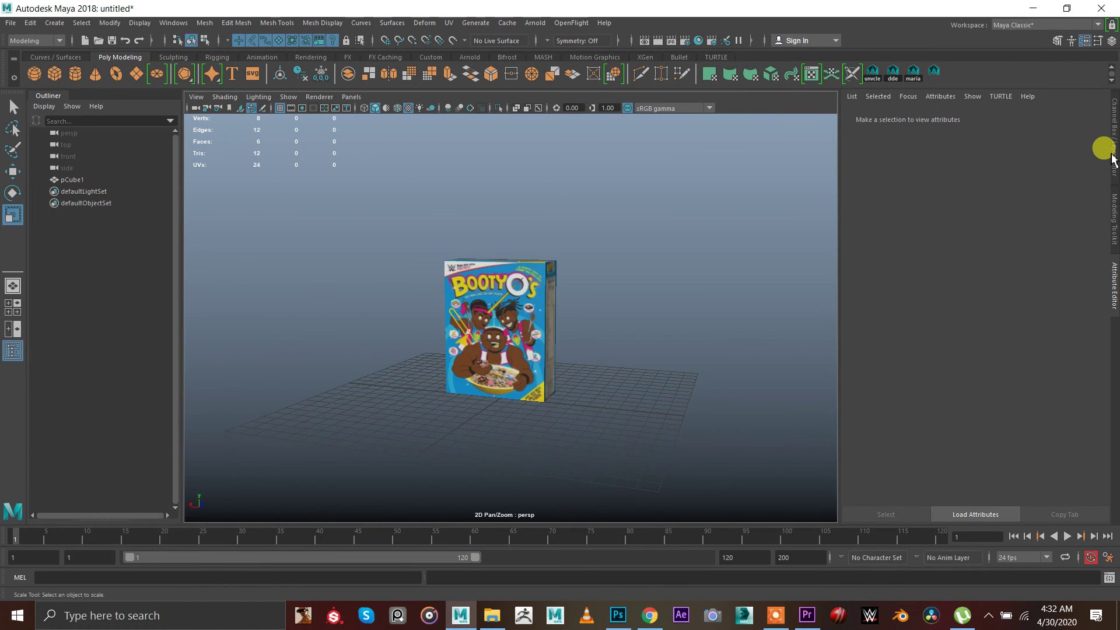
left_click(1114, 140)
left_click_drag(541, 330, 517, 410, "alt")
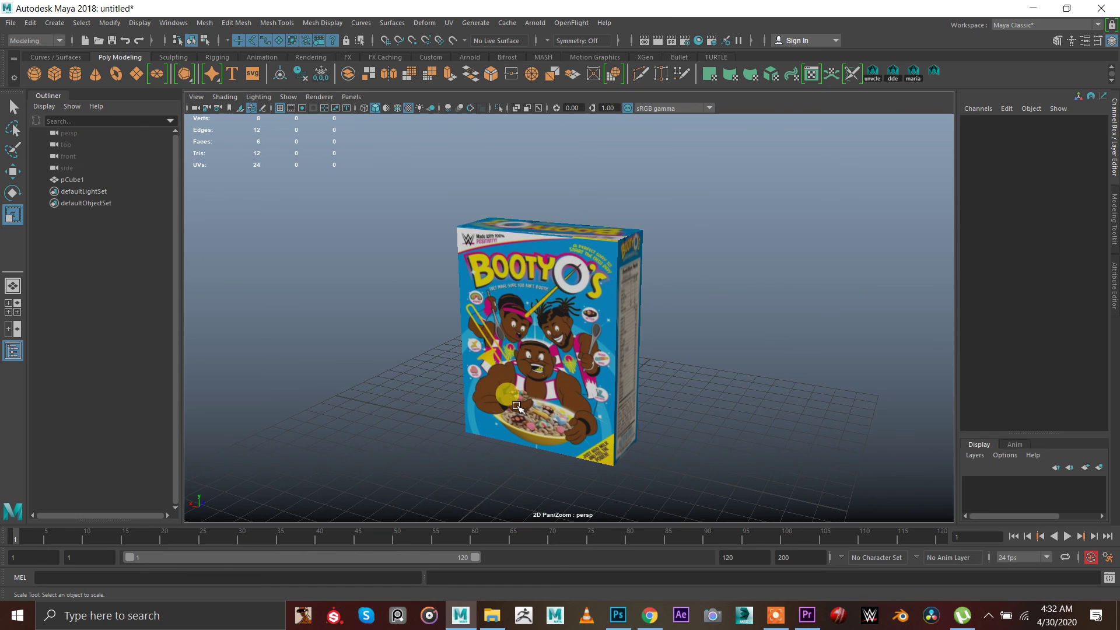